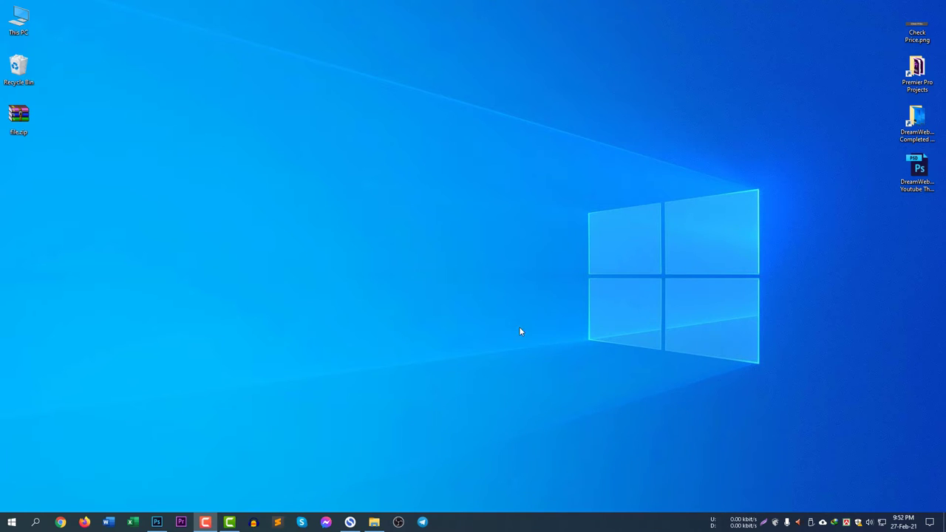
# Launch Chrome and search Google for winrar.
pyautogui.click(61, 522)
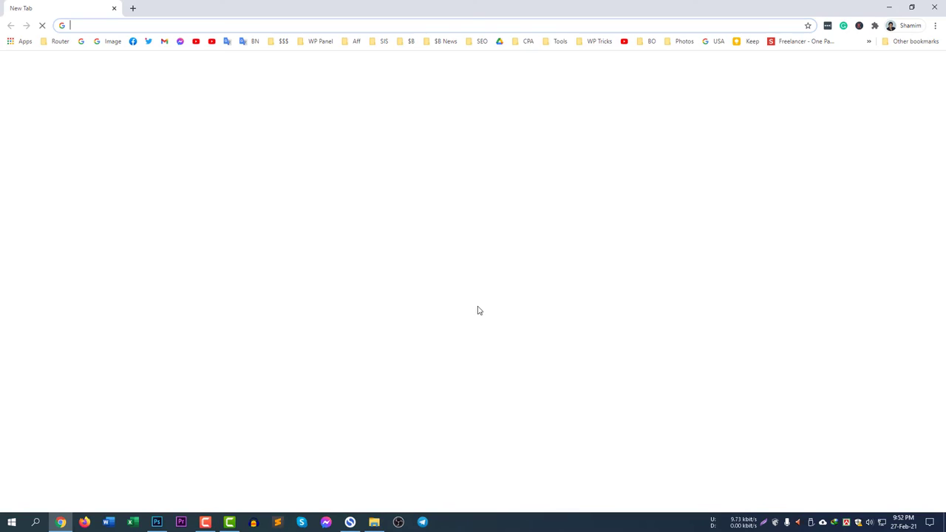
pyautogui.click(450, 206)
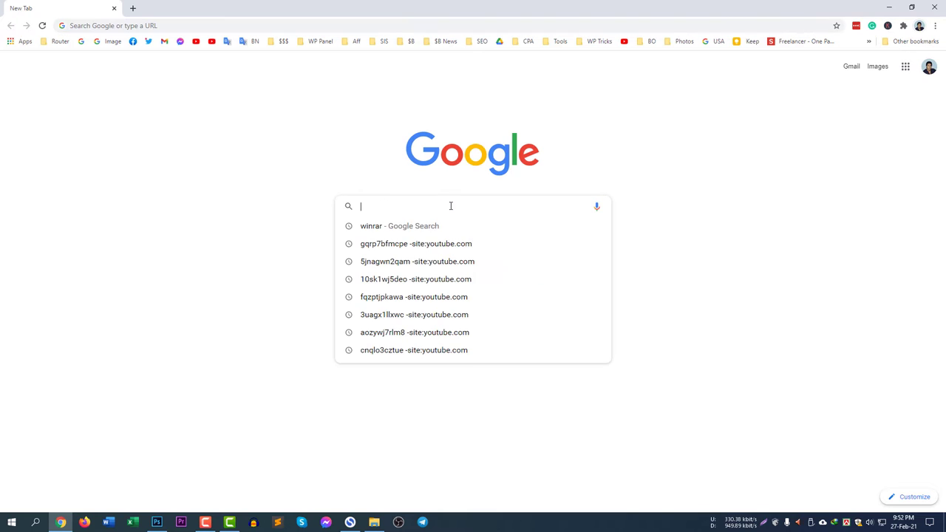
pyautogui.write('zip')
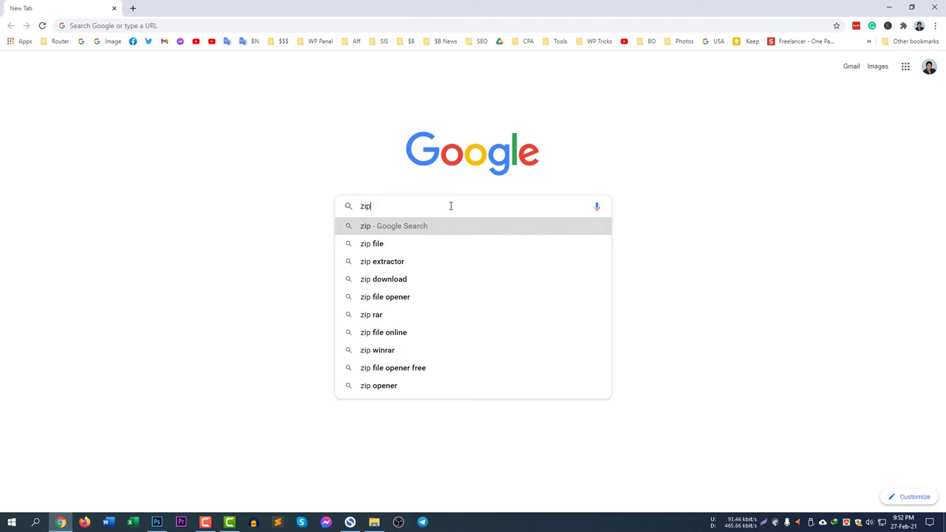
pyautogui.press('BackSpace')
pyautogui.press('BackSpace')
pyautogui.press('BackSpace')
pyautogui.write('winrar')
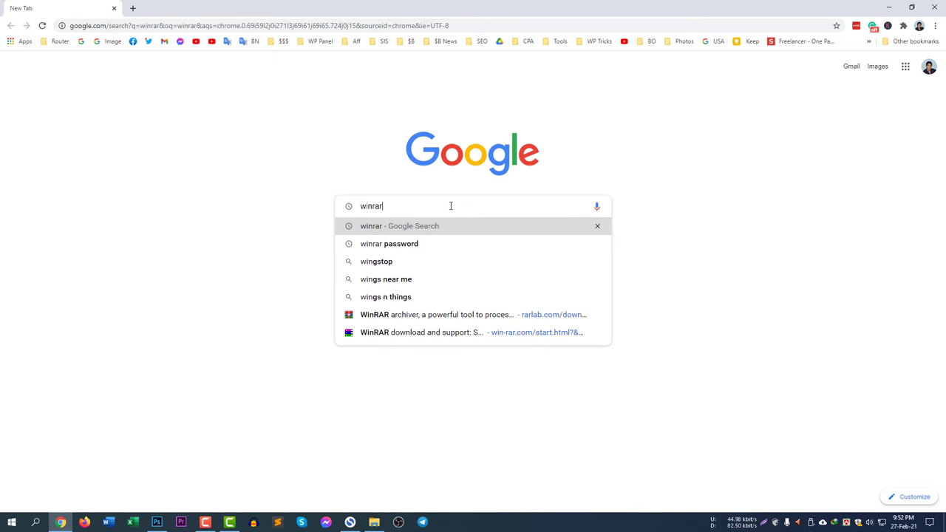
pyautogui.press('Return')
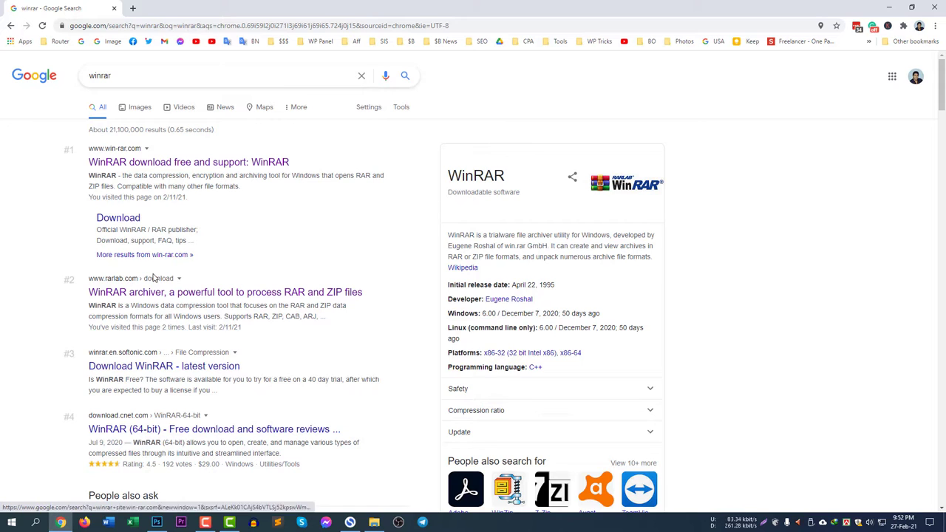
# Open the rarlab.com WinRAR page, close the search results tab and minimize Chrome.
pyautogui.click(171, 296)
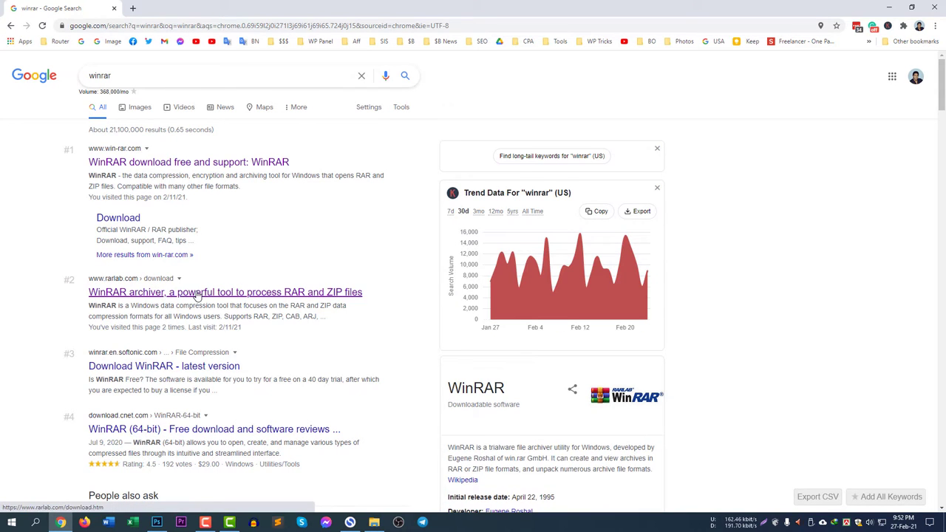
pyautogui.click(198, 296)
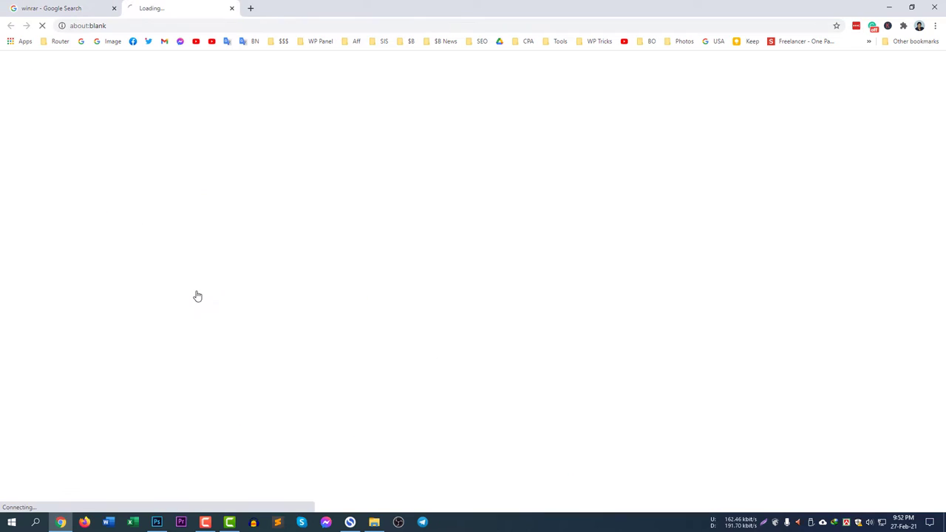
pyautogui.click(114, 8)
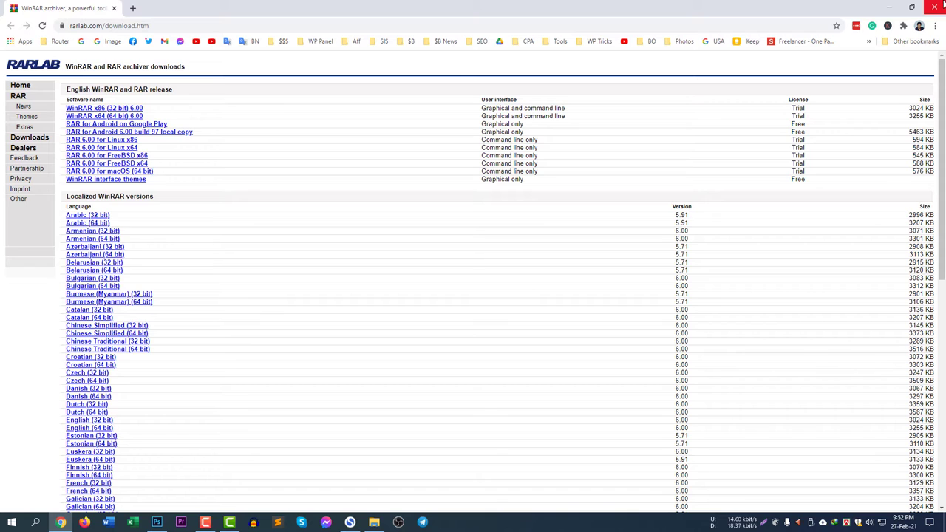
pyautogui.click(892, 7)
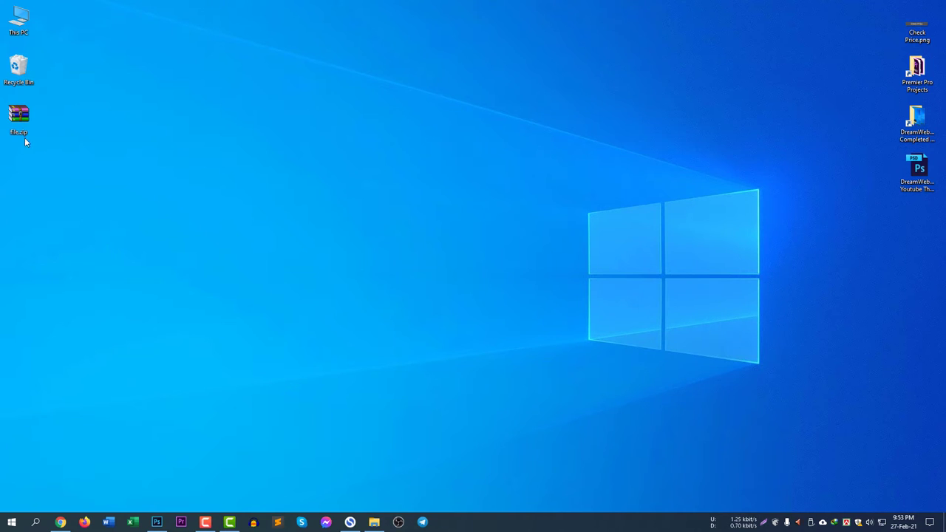
# Open file.zip in WinRAR twice, dismissing the popup and closing the window each time.
pyautogui.doubleClick(20, 116)
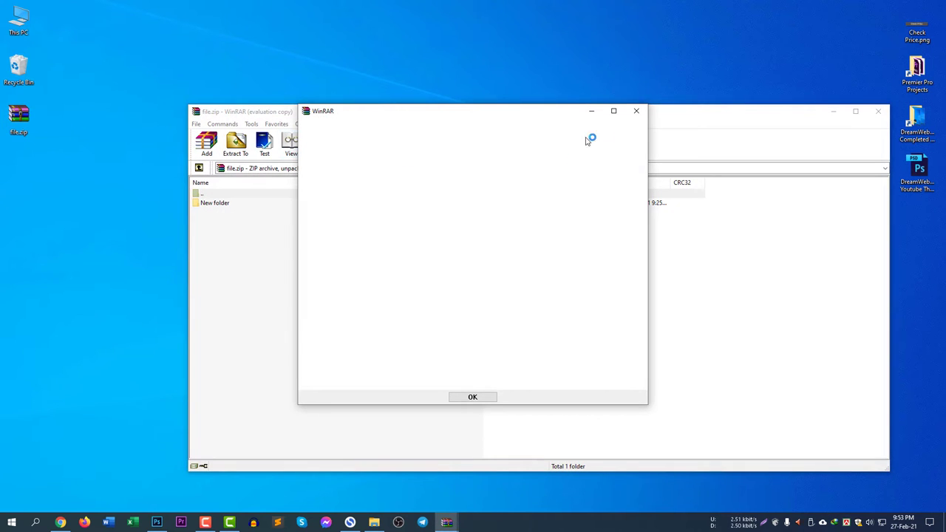
pyautogui.click(633, 108)
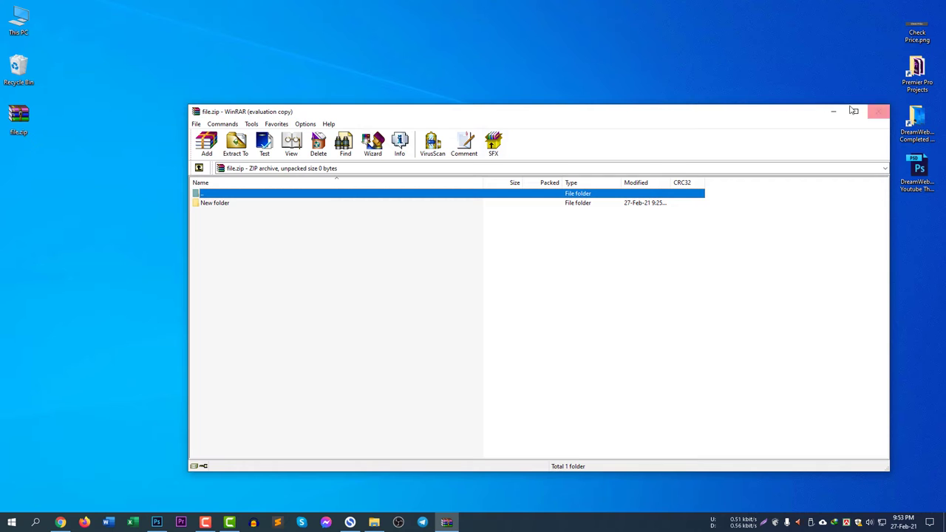
pyautogui.moveTo(755, 116); pyautogui.dragTo(711, 107)
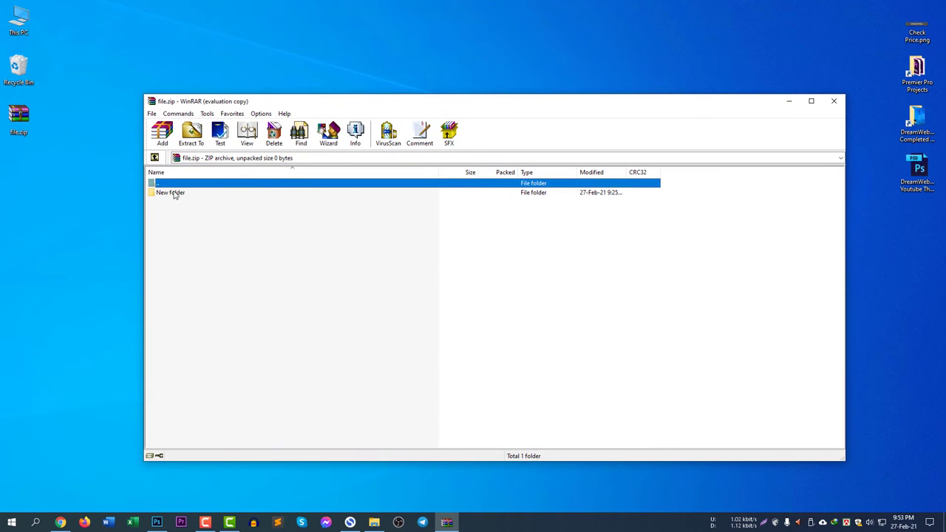
pyautogui.click(172, 192)
pyautogui.click(833, 100)
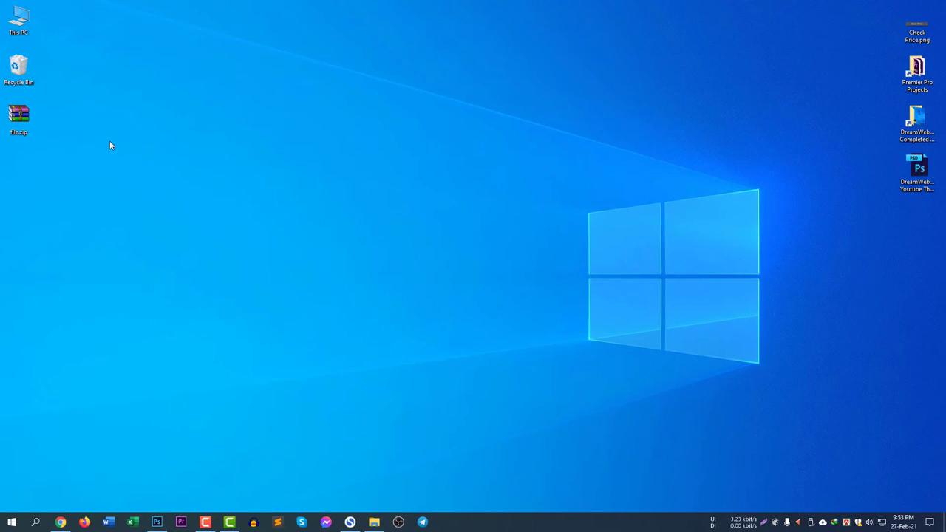
pyautogui.doubleClick(27, 116)
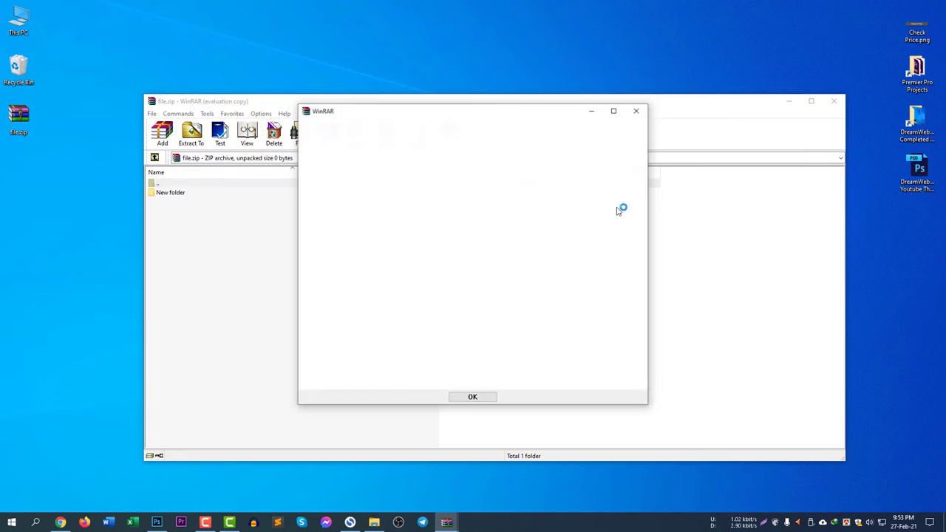
pyautogui.click(637, 110)
pyautogui.click(833, 100)
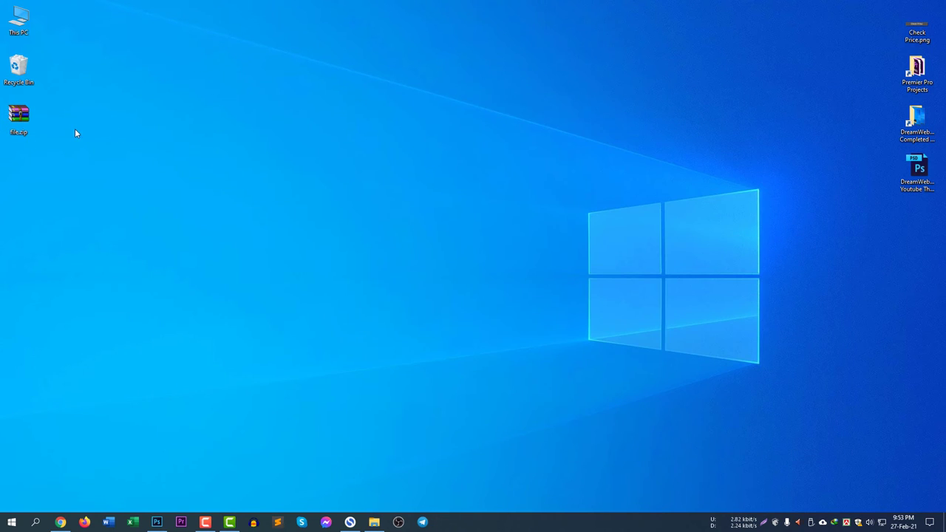
# Reopen file.zip, dismiss the license reminder, drag New folder onto the desktop and close WinRAR.
pyautogui.doubleClick(20, 114)
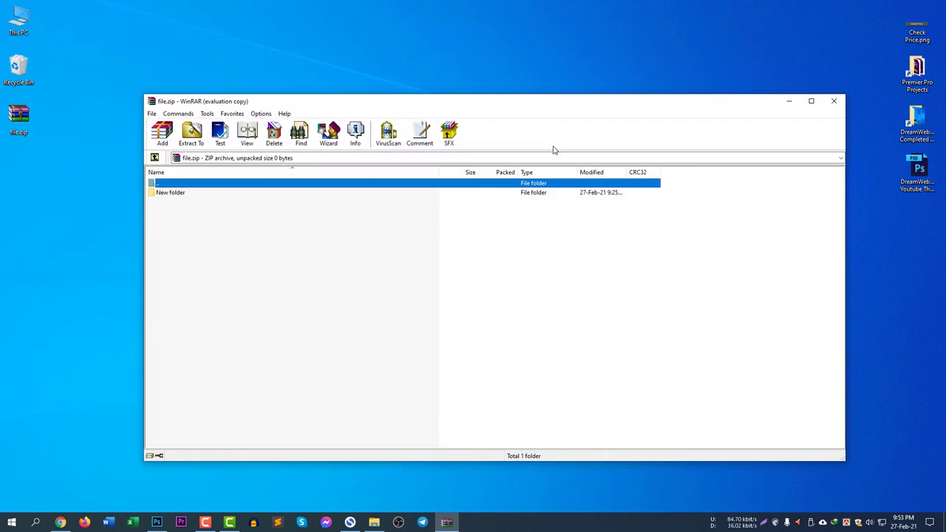
pyautogui.moveTo(503, 111); pyautogui.dragTo(684, 140)
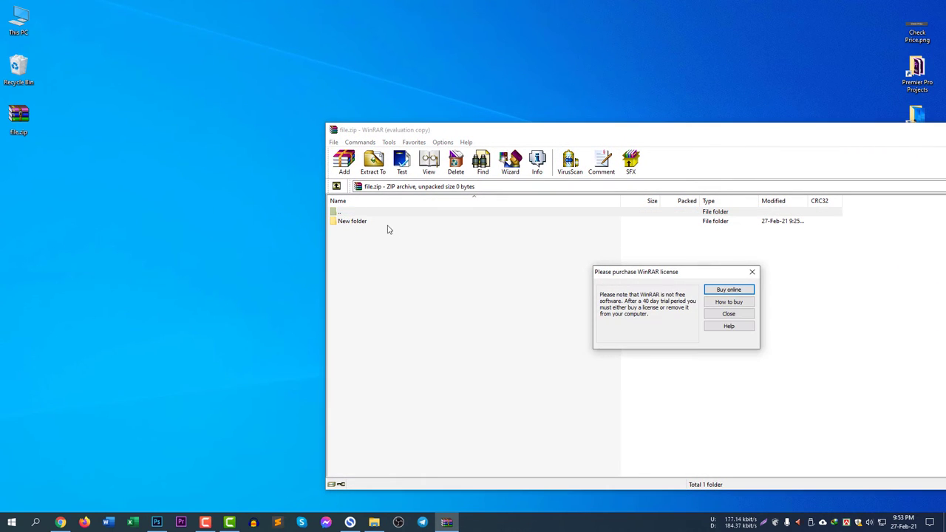
pyautogui.click(724, 314)
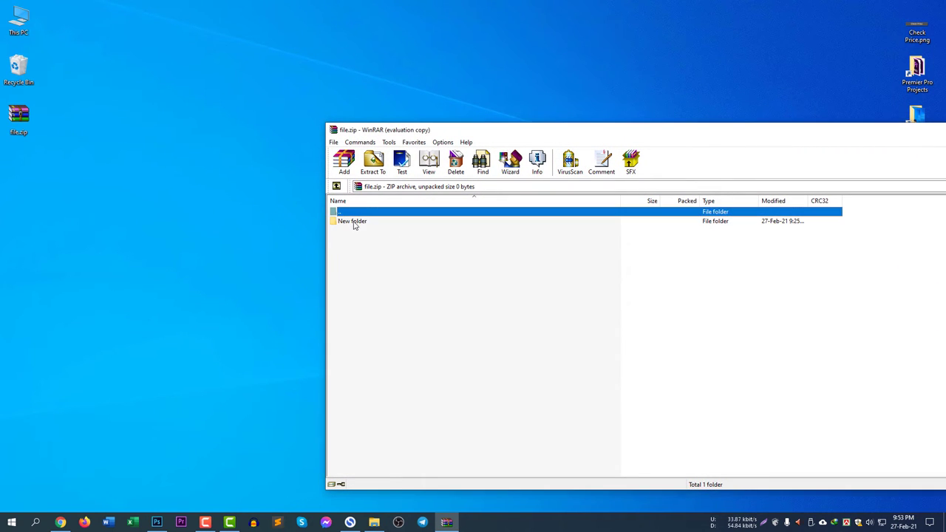
pyautogui.moveTo(354, 222); pyautogui.dragTo(282, 227)
pyautogui.moveTo(105, 226); pyautogui.dragTo(358, 220)
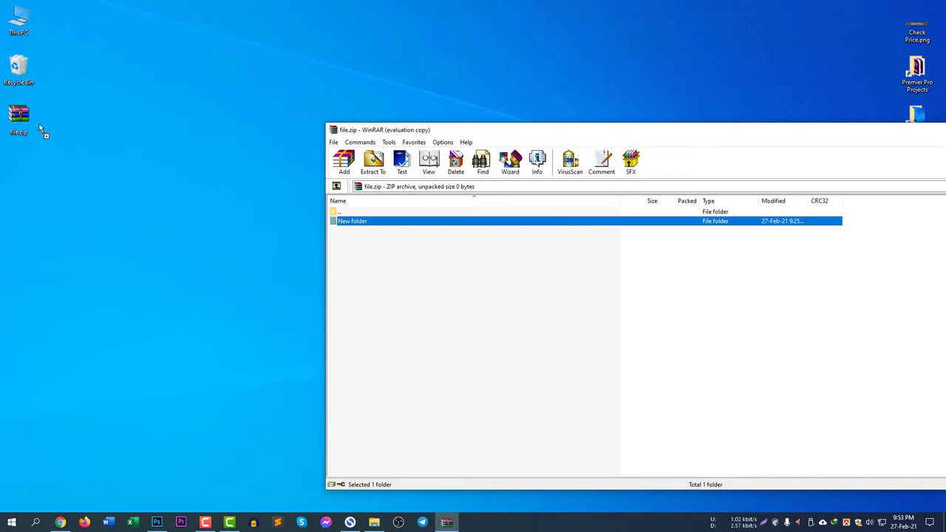
pyautogui.moveTo(39, 124); pyautogui.dragTo(381, 229)
pyautogui.moveTo(155, 220); pyautogui.dragTo(138, 222)
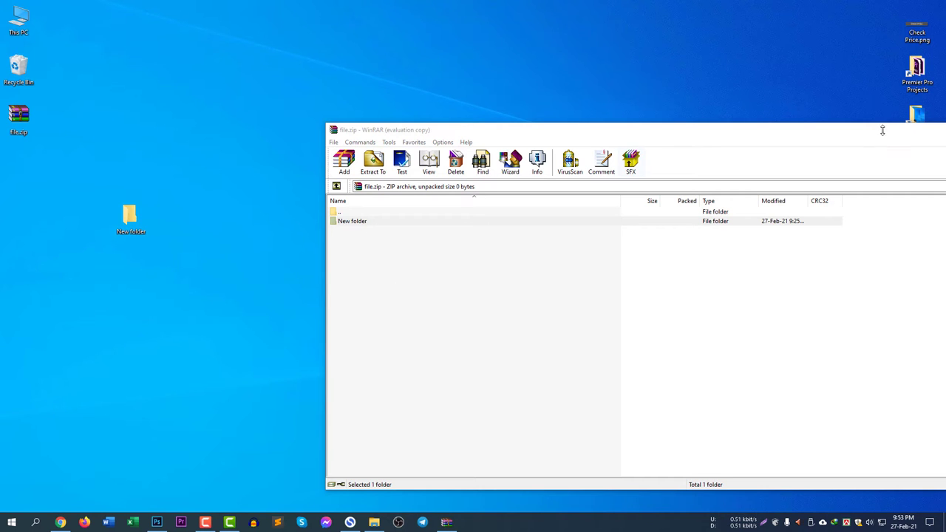
pyautogui.moveTo(882, 129); pyautogui.dragTo(746, 124)
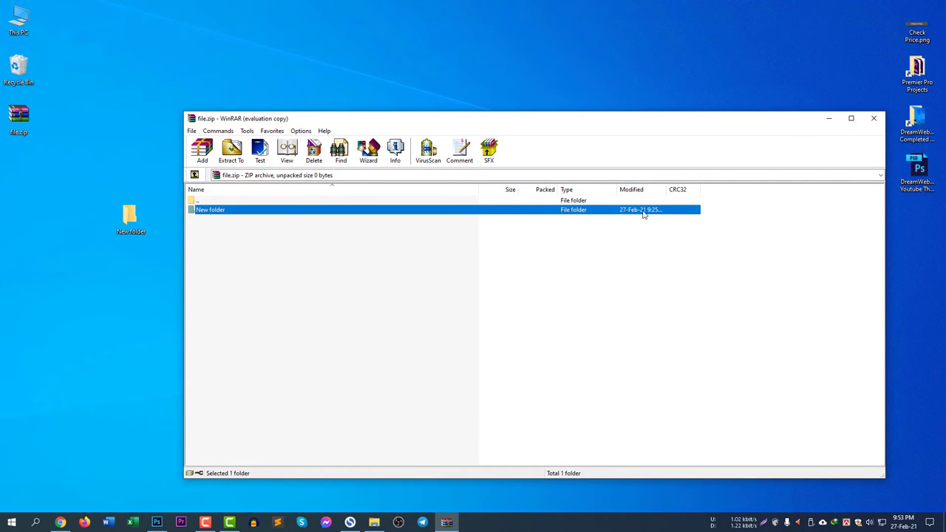
pyautogui.click(873, 118)
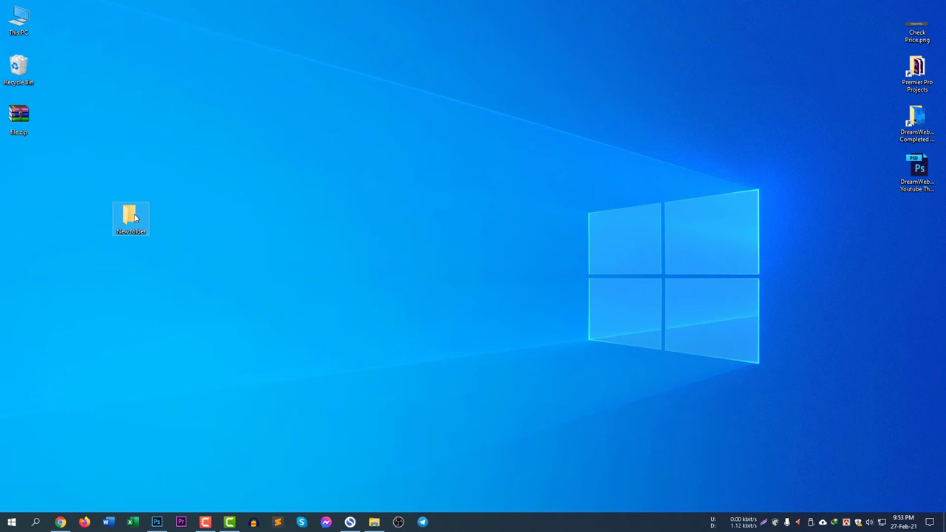
# Check that the extracted New folder is empty, then move it below file.zip.
pyautogui.doubleClick(135, 217)
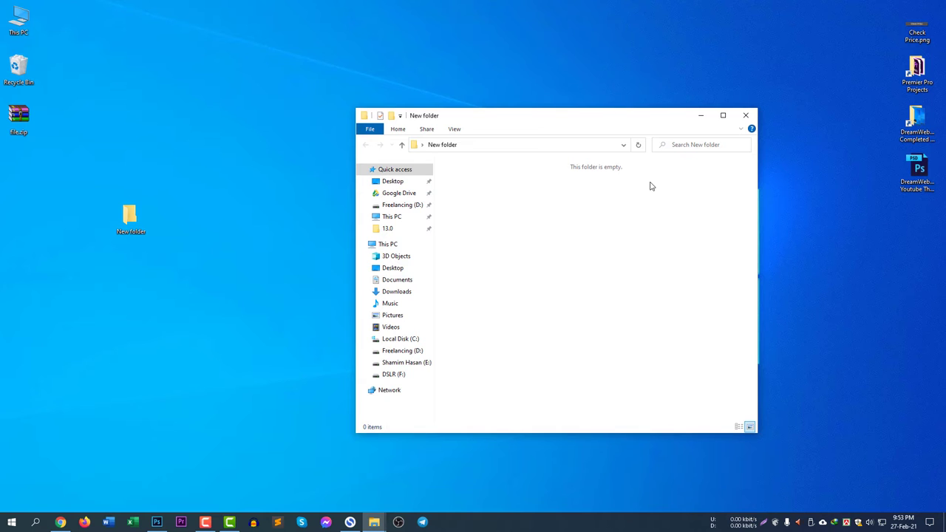
pyautogui.click(746, 115)
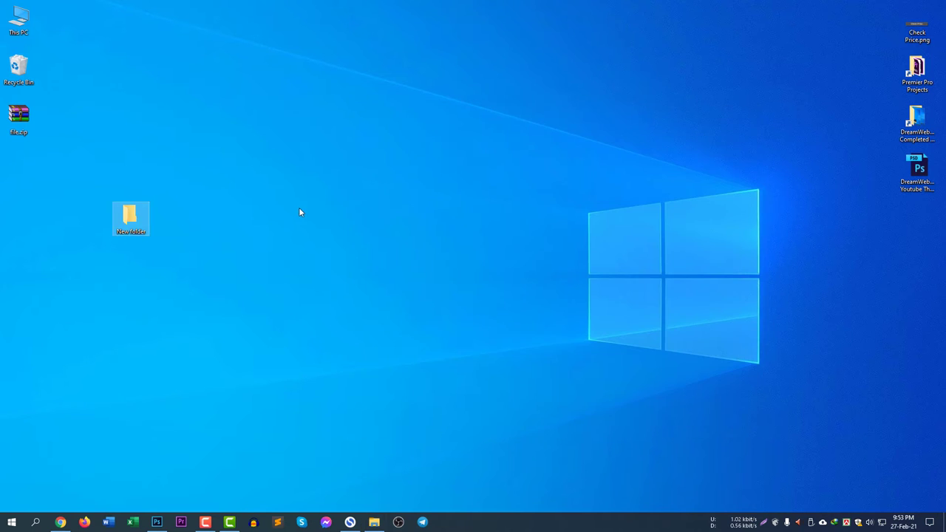
pyautogui.doubleClick(131, 215)
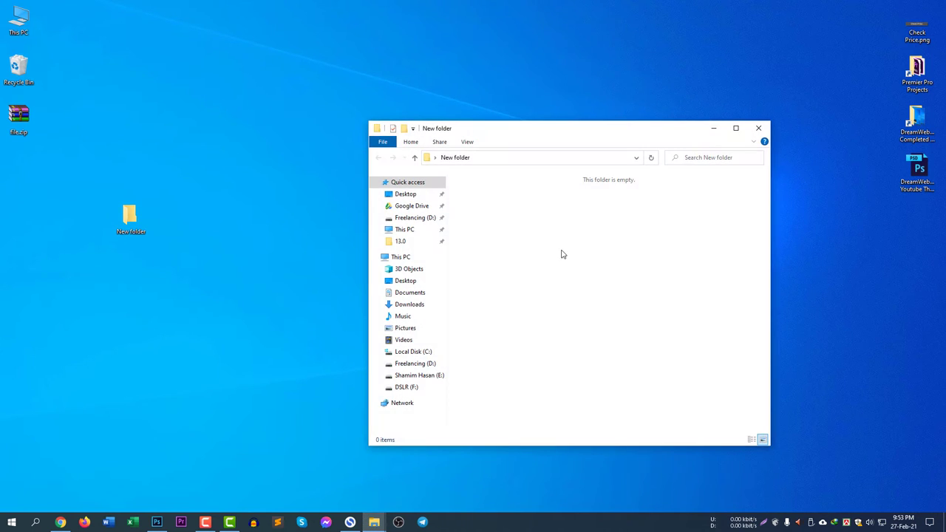
pyautogui.click(759, 129)
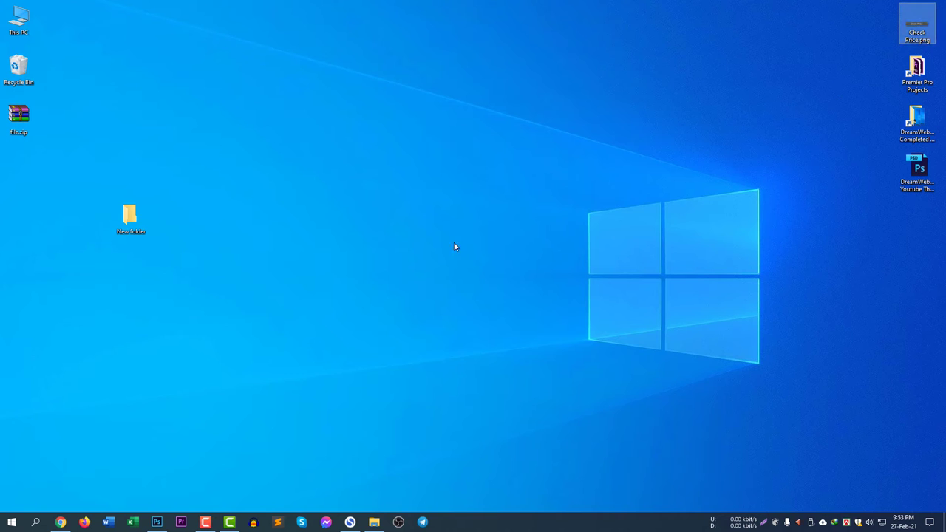
pyautogui.doubleClick(131, 211)
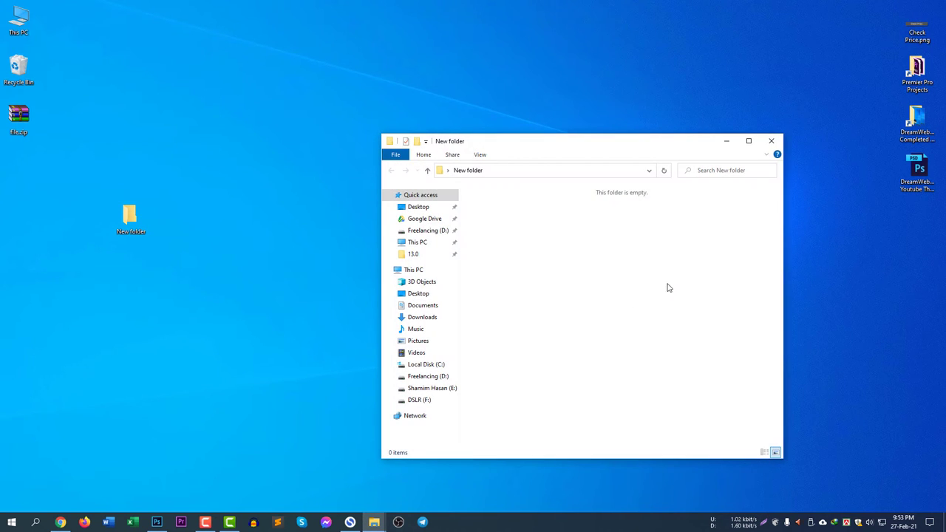
pyautogui.click(771, 140)
pyautogui.moveTo(131, 215); pyautogui.dragTo(23, 178)
# View file.zip in WinRAR and close it, then delete New folder from the desktop.
pyautogui.click(23, 120)
pyautogui.doubleClick(24, 120)
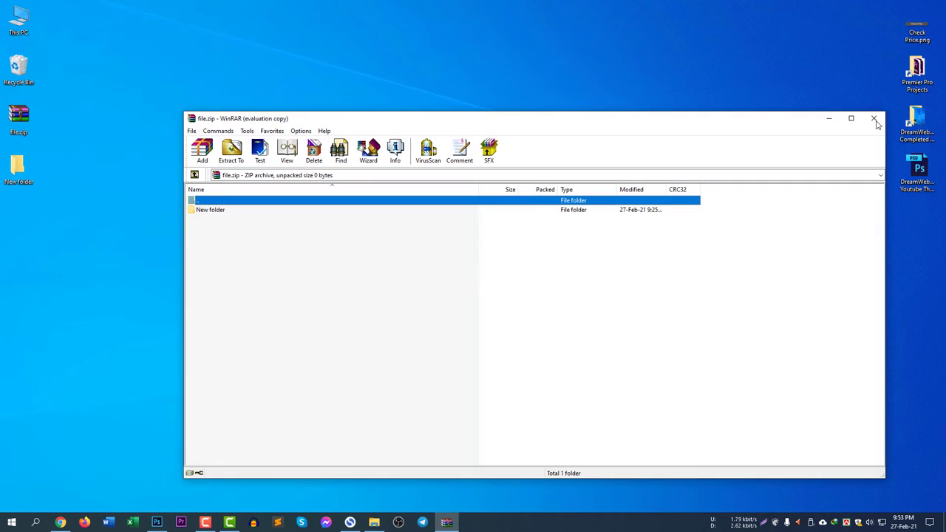
pyautogui.click(877, 121)
pyautogui.click(26, 177)
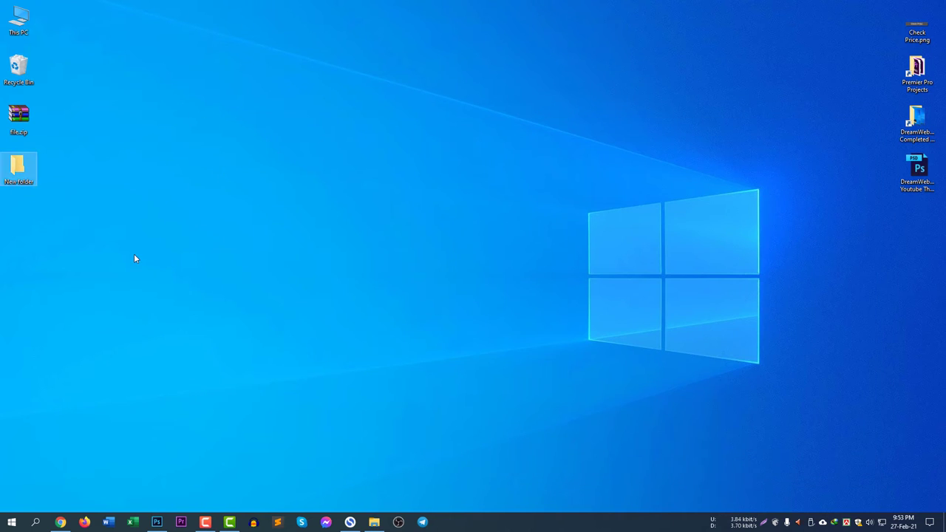
pyautogui.press('Delete')
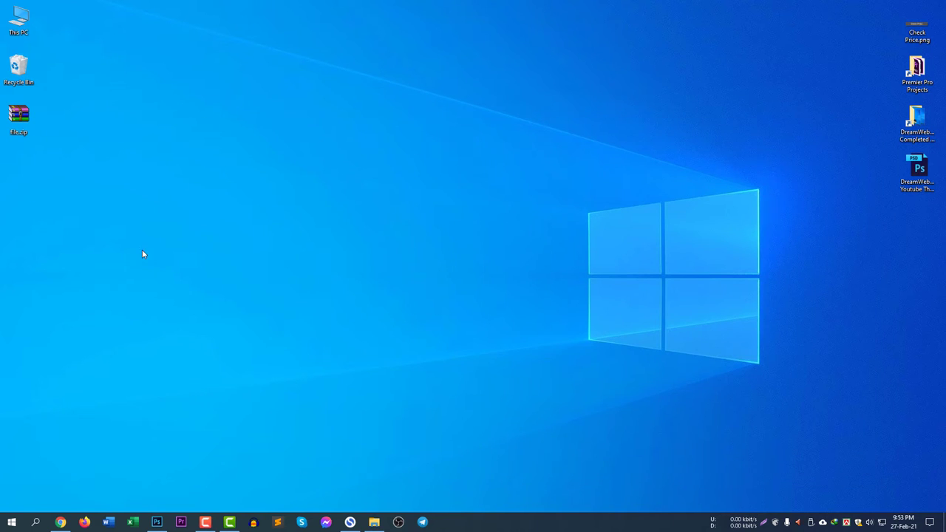
# Extract file.zip into a new 'file' folder and confirm it contains New folder.
pyautogui.rightClick(20, 116)
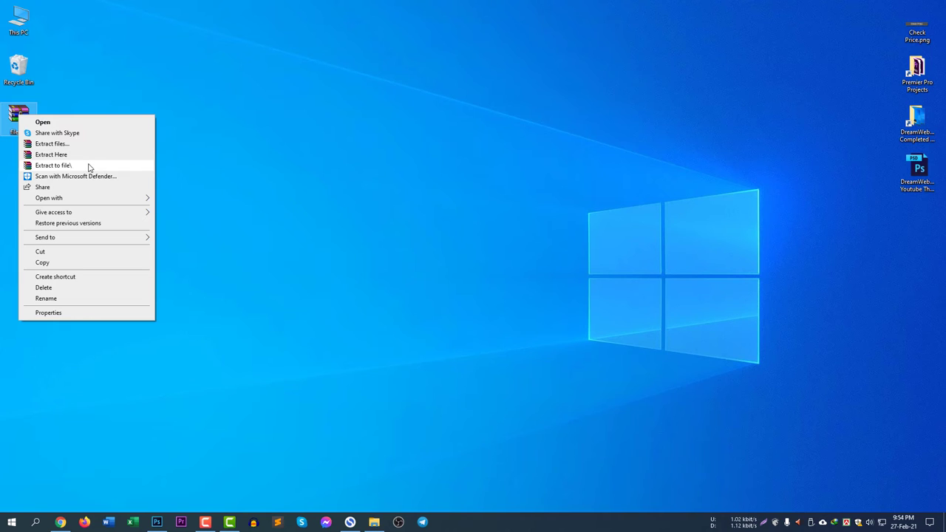
pyautogui.click(272, 166)
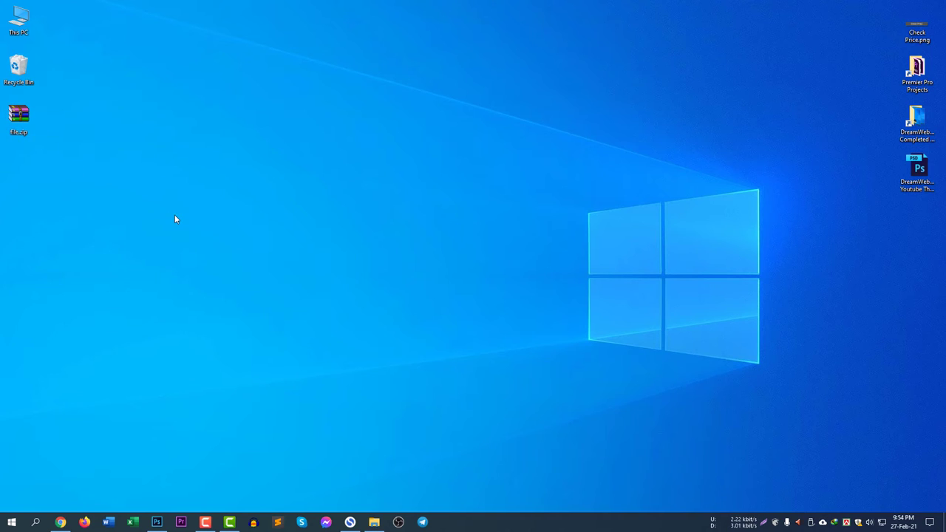
pyautogui.rightClick(17, 118)
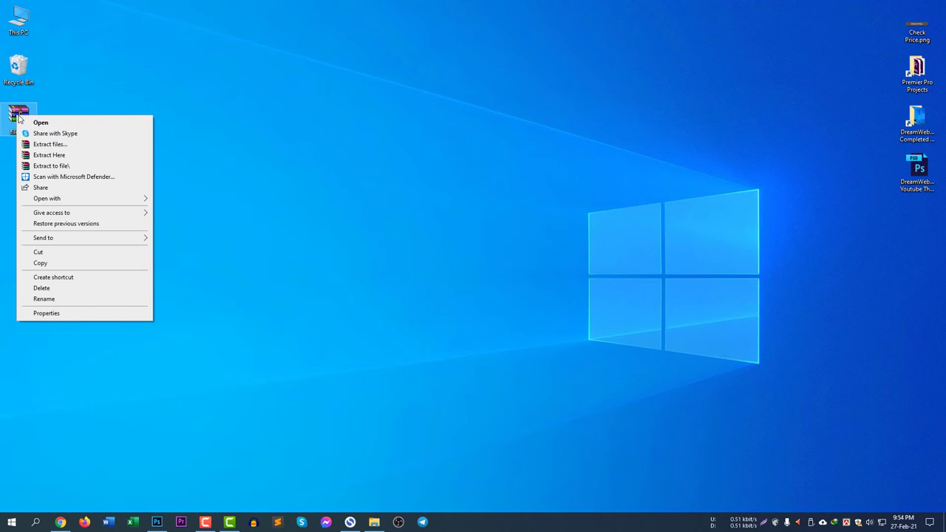
pyautogui.click(87, 165)
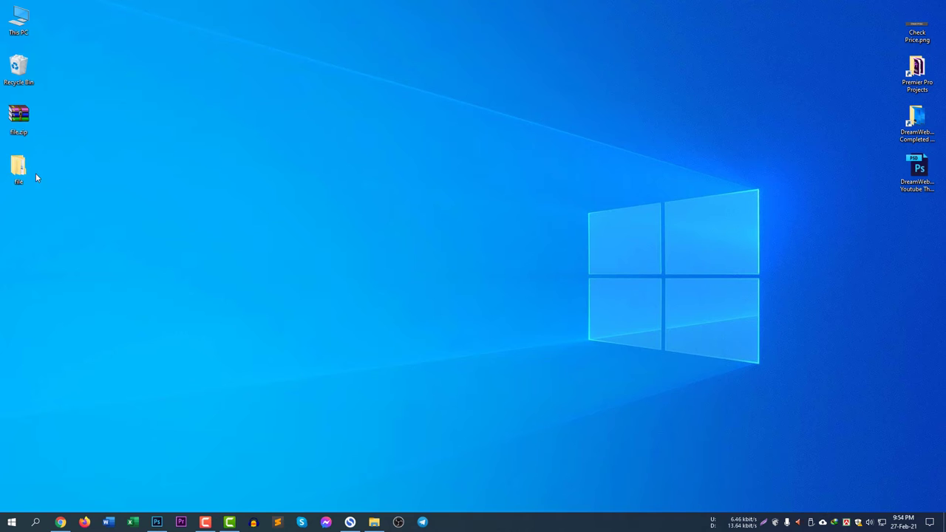
pyautogui.doubleClick(32, 176)
pyautogui.click(529, 219)
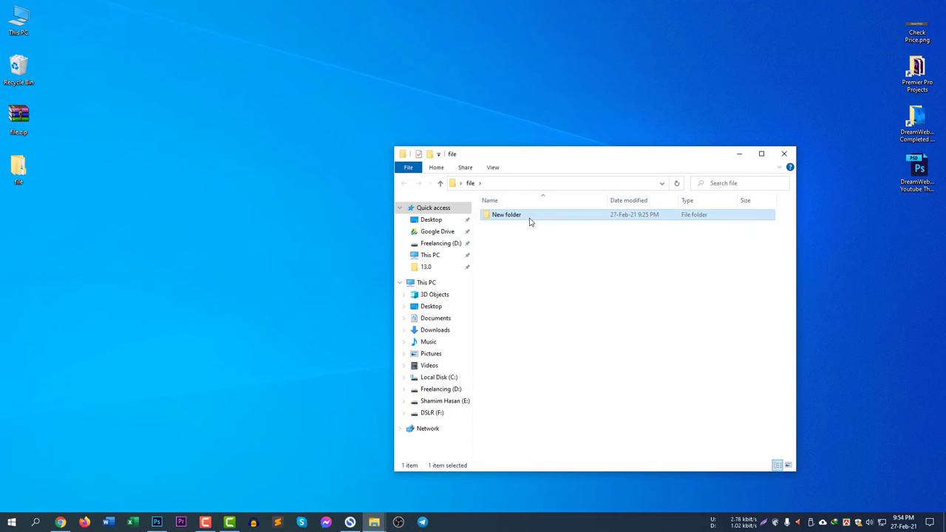
pyautogui.click(784, 154)
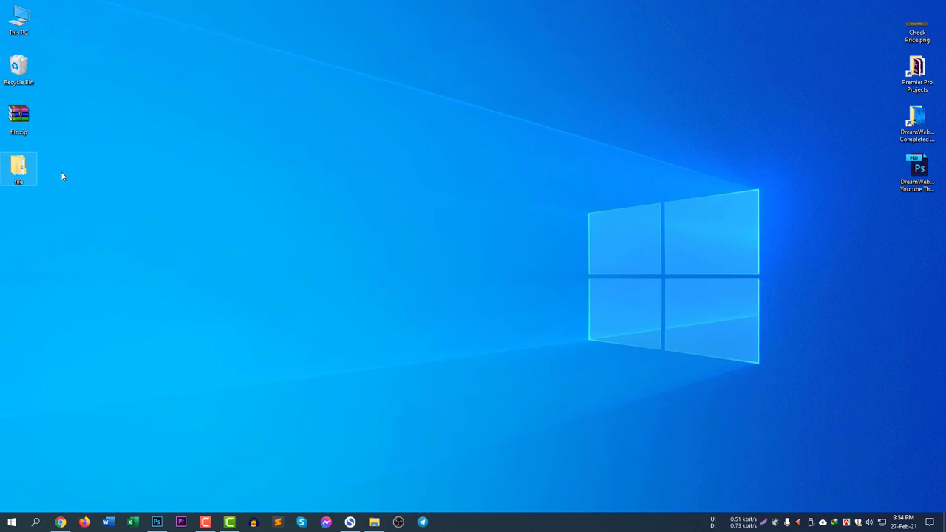
pyautogui.doubleClick(32, 176)
# Close the file folder, view file.zip in WinRAR, then open Extract files with destination 'file'.
pyautogui.click(798, 165)
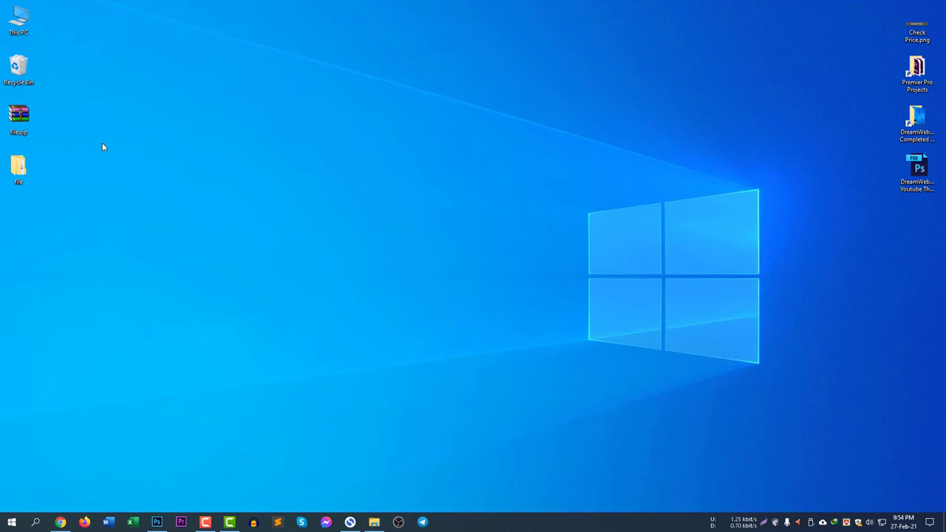
pyautogui.rightClick(20, 114)
pyautogui.click(272, 90)
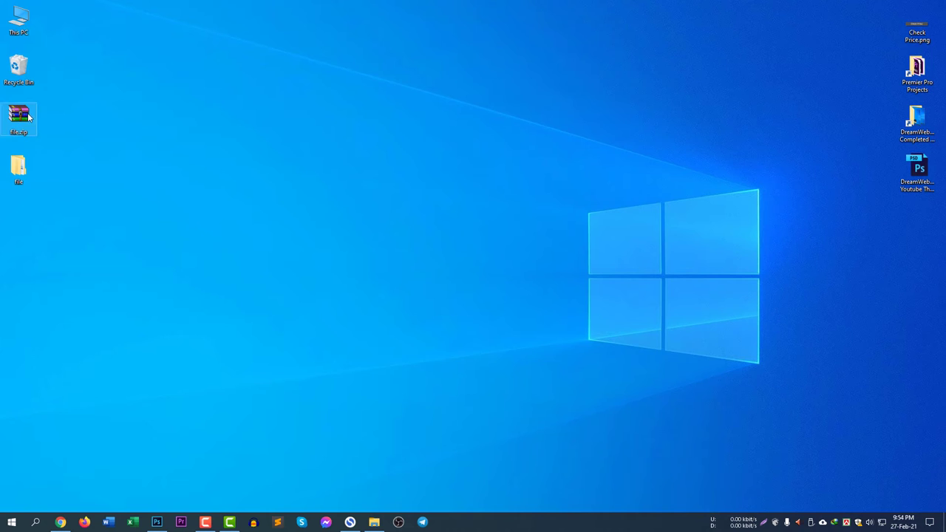
pyautogui.doubleClick(33, 116)
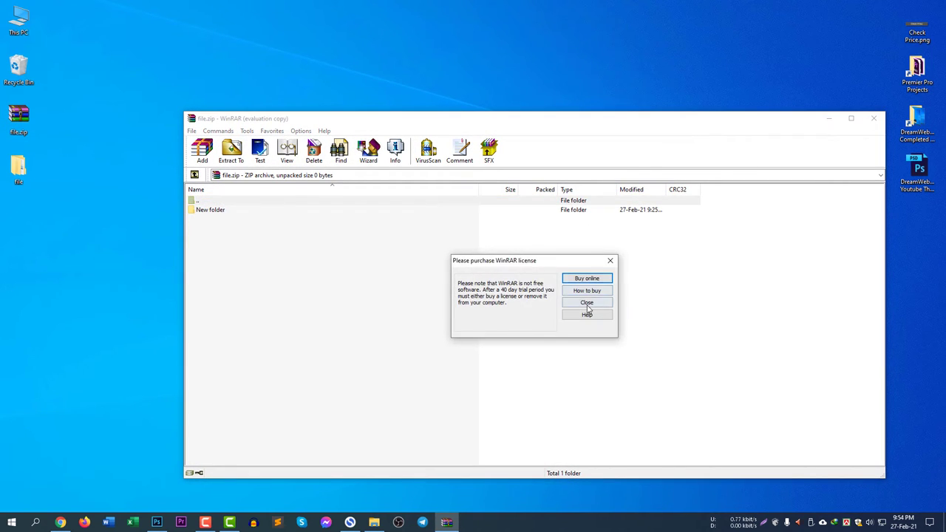
pyautogui.click(586, 307)
pyautogui.click(873, 118)
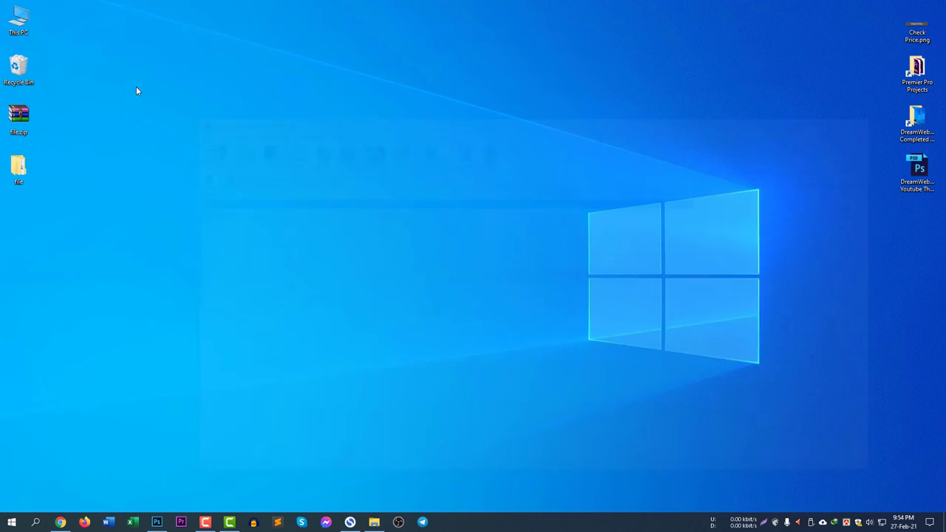
pyautogui.rightClick(13, 111)
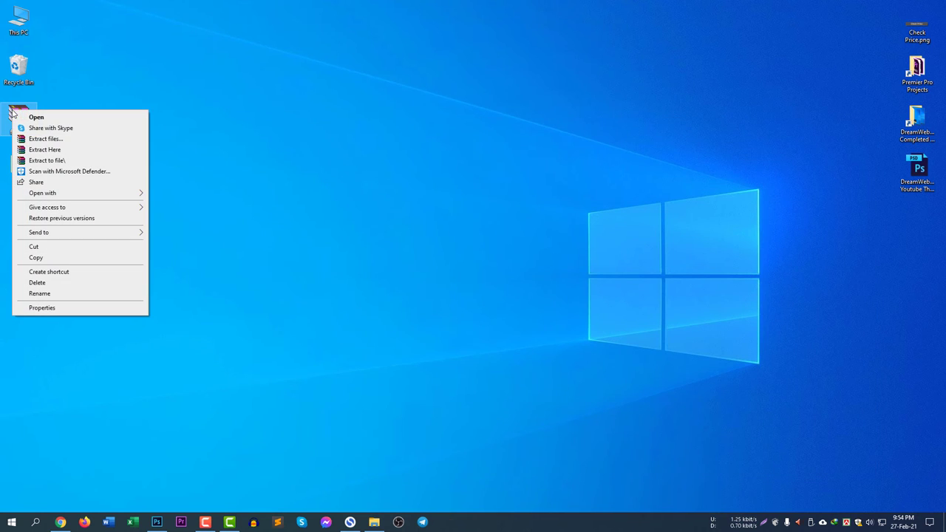
pyautogui.click(86, 139)
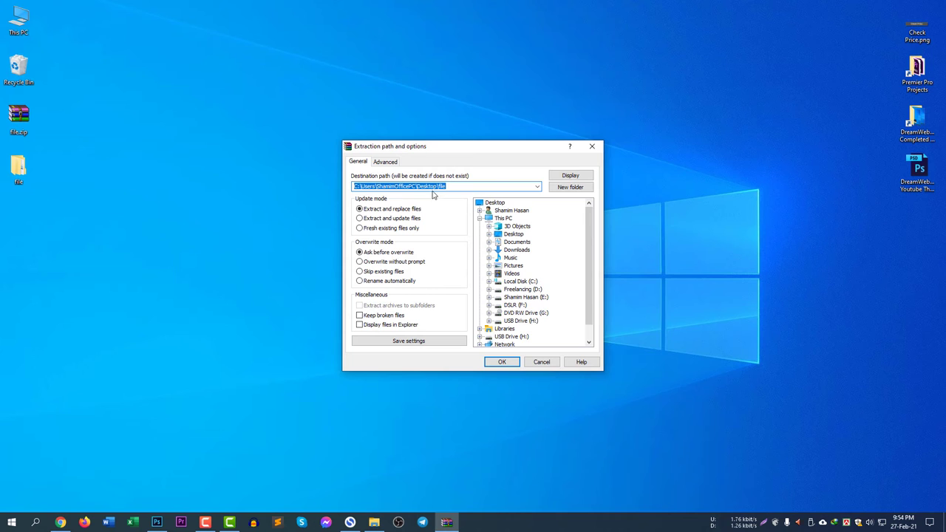
# Cancel the extraction dialog and use Extract Here to unpack file.zip directly onto the desktop.
pyautogui.click(592, 145)
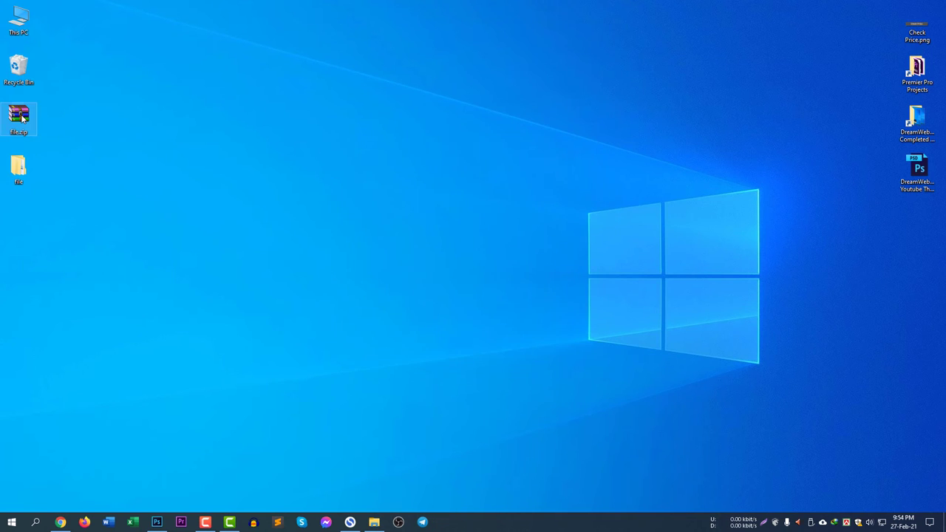
pyautogui.rightClick(22, 117)
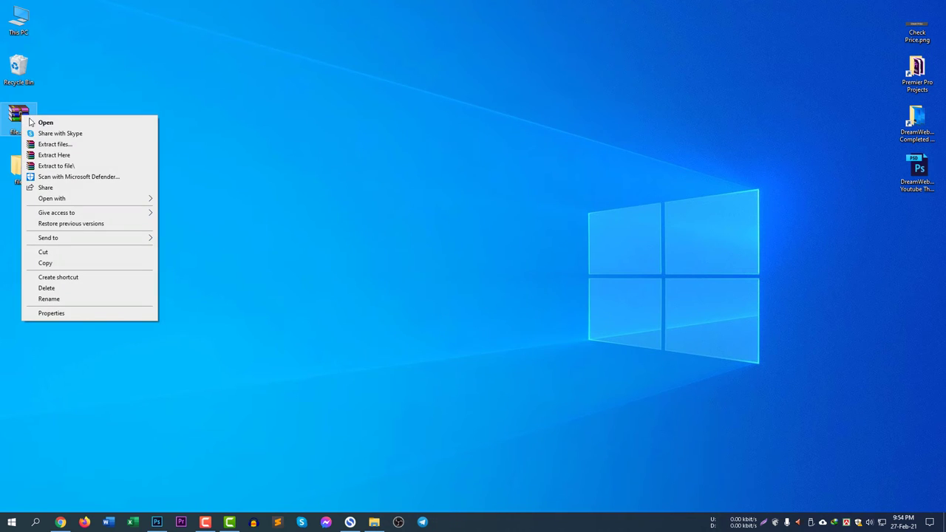
pyautogui.click(89, 155)
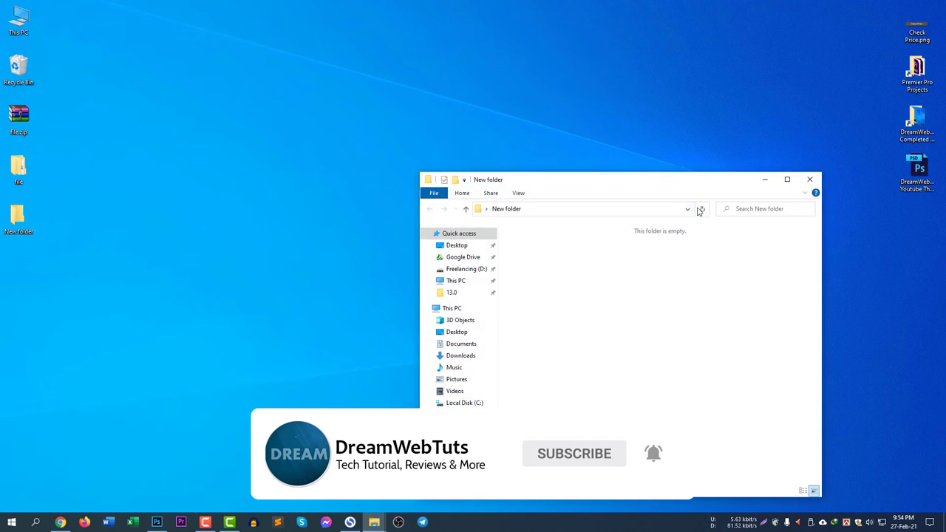
pyautogui.click(810, 178)
pyautogui.doubleClick(15, 122)
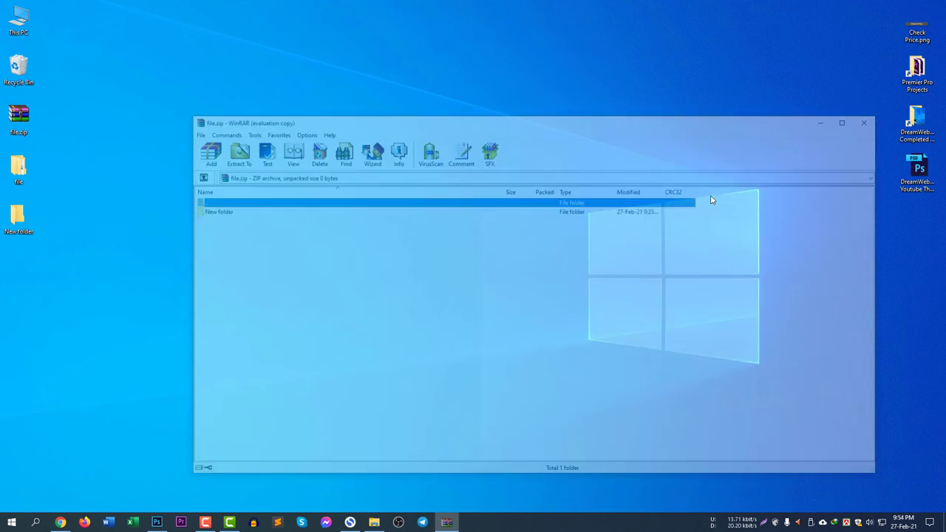
pyautogui.click(875, 116)
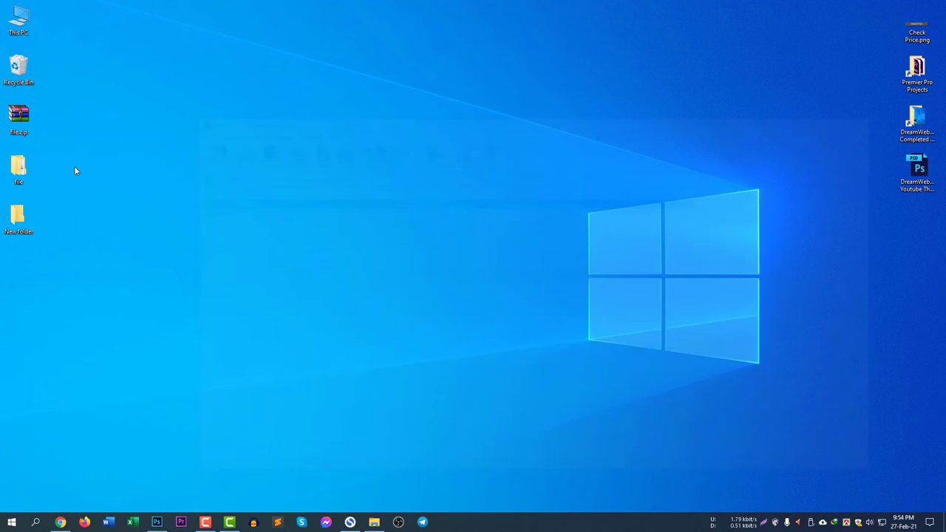
# Check the file folder's contents, then clear the desktop icon selection.
pyautogui.doubleClick(20, 170)
pyautogui.moveTo(756, 7); pyautogui.dragTo(652, 103)
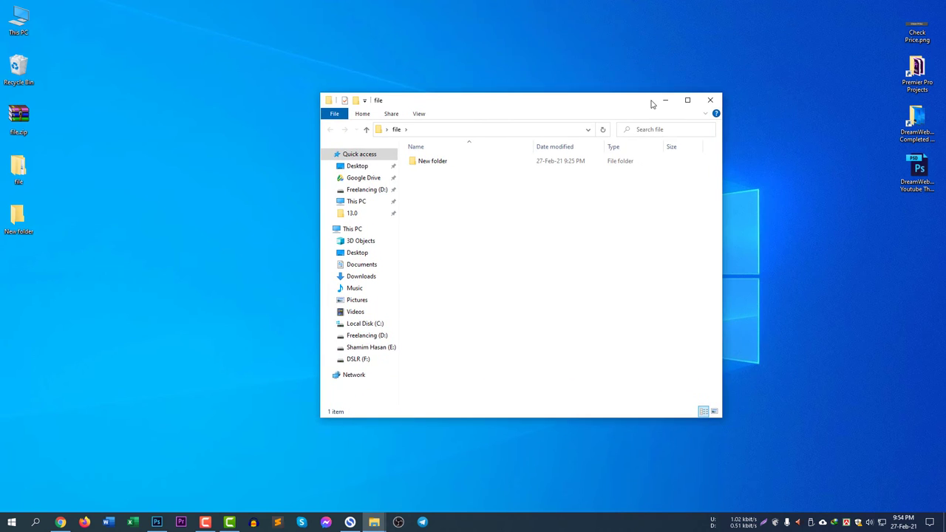
pyautogui.click(710, 100)
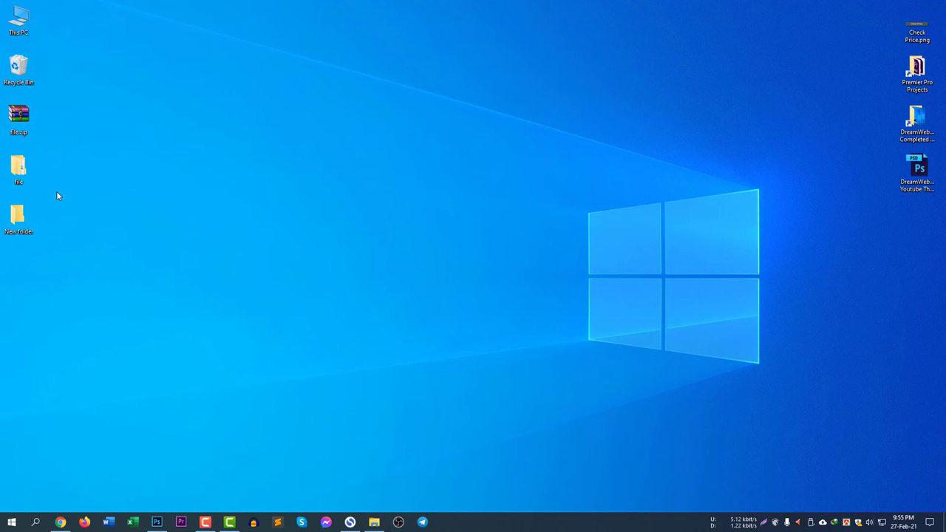
pyautogui.click(22, 168)
pyautogui.click(22, 229)
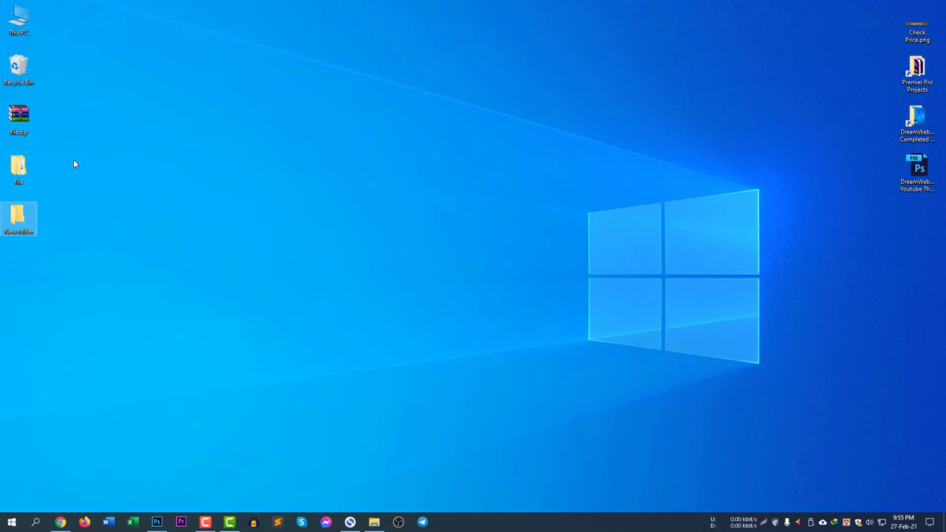
pyautogui.moveTo(74, 159); pyautogui.dragTo(9, 213)
pyautogui.click(15, 170)
pyautogui.doubleClick(18, 169)
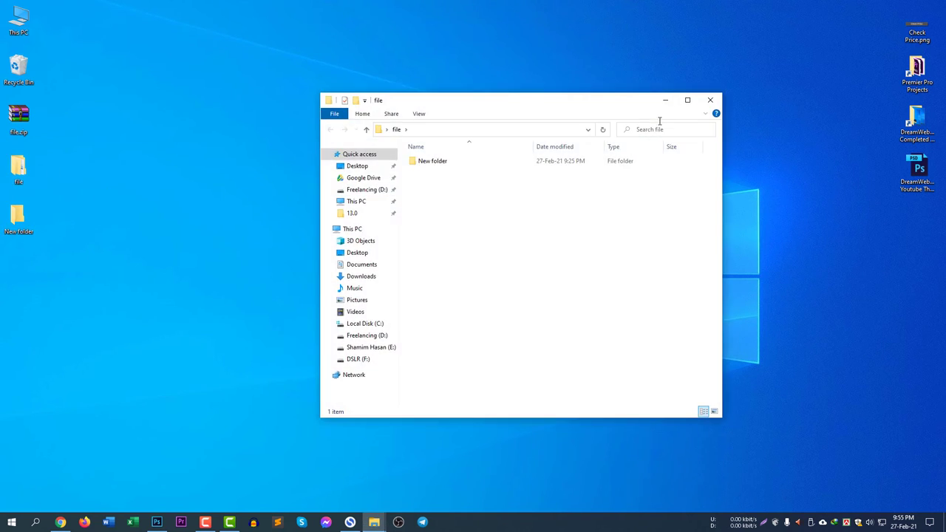
pyautogui.click(711, 100)
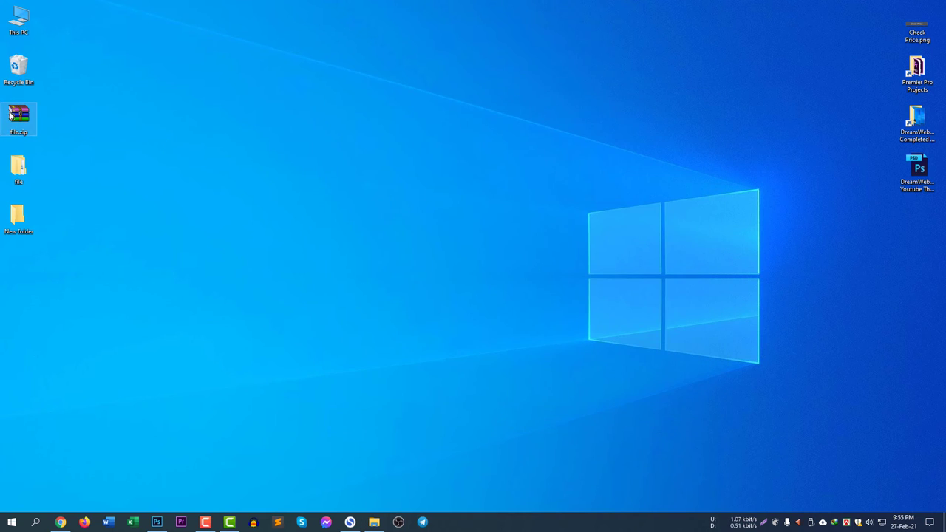
pyautogui.moveTo(49, 170); pyautogui.dragTo(6, 105)
pyautogui.click(48, 151)
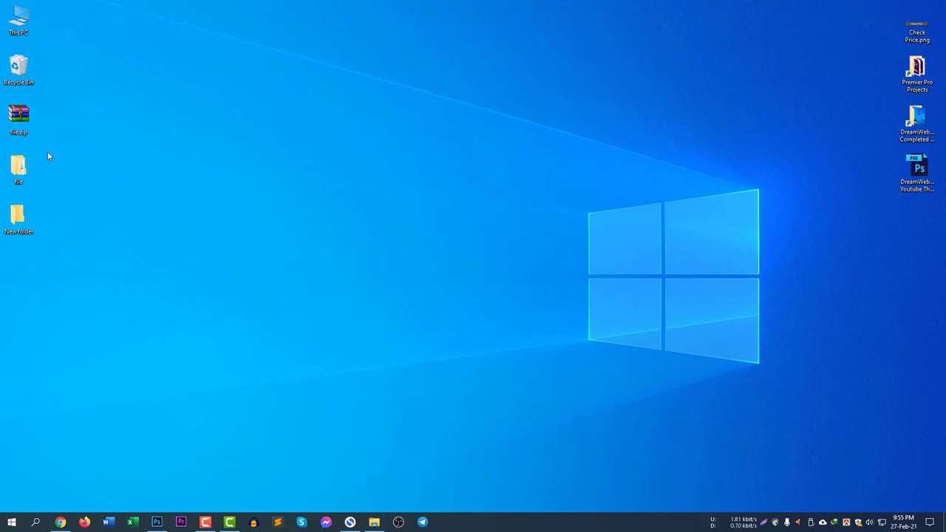
# Extract file.zip to the file folder, view the archive, then drag file and New folder to the Recycle Bin.
pyautogui.rightClick(11, 117)
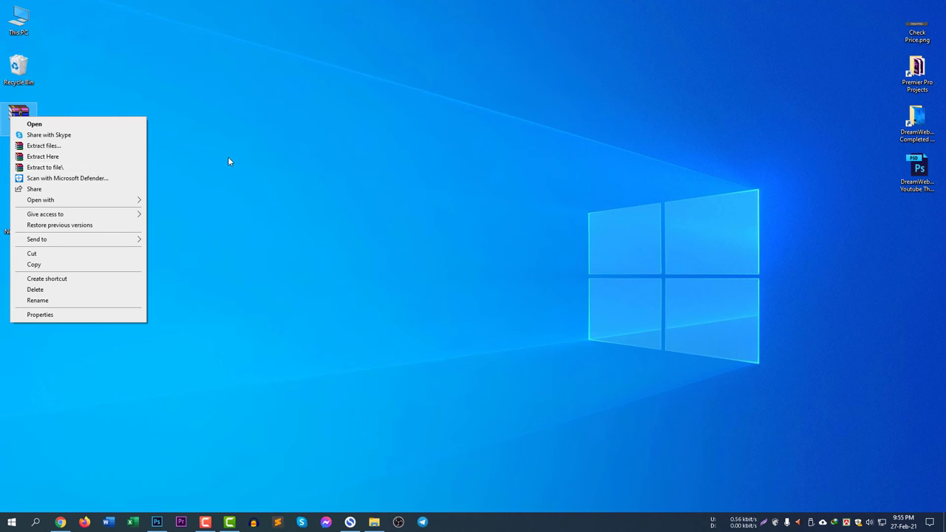
pyautogui.click(44, 167)
pyautogui.rightClick(18, 119)
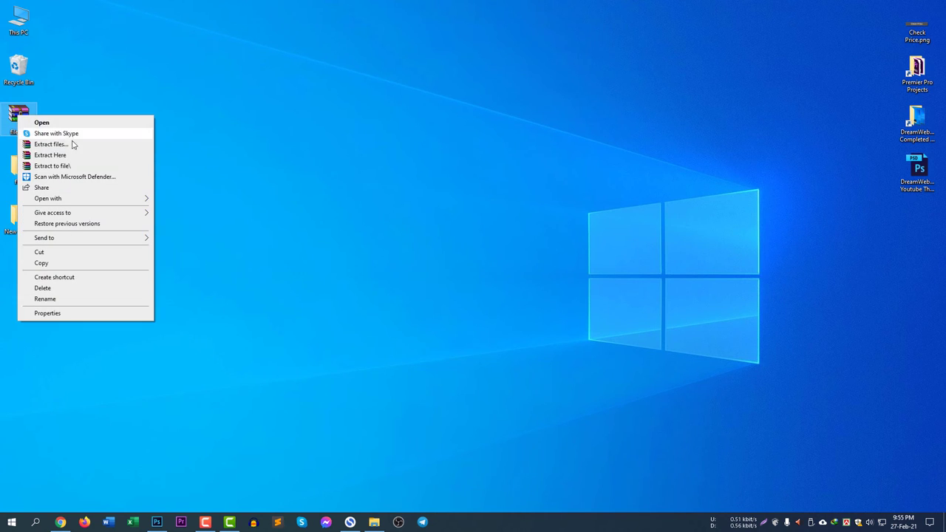
pyautogui.click(290, 209)
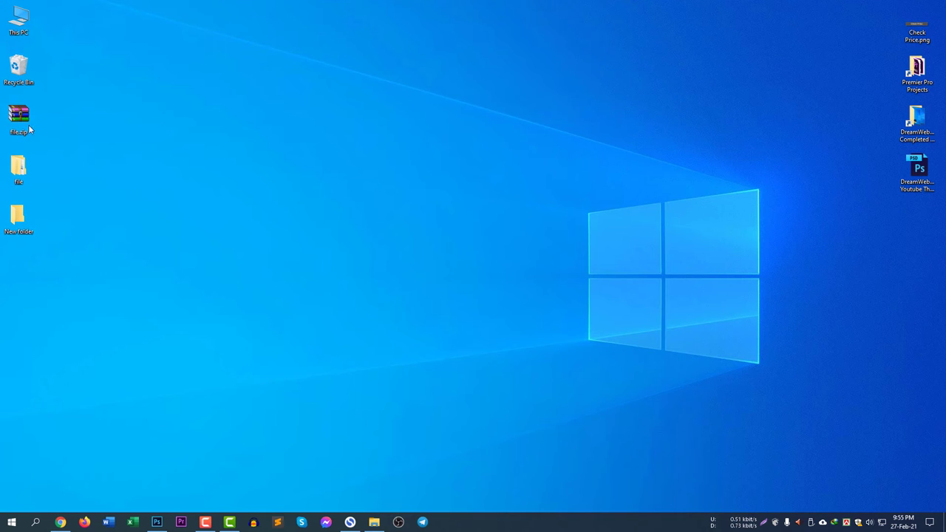
pyautogui.doubleClick(22, 115)
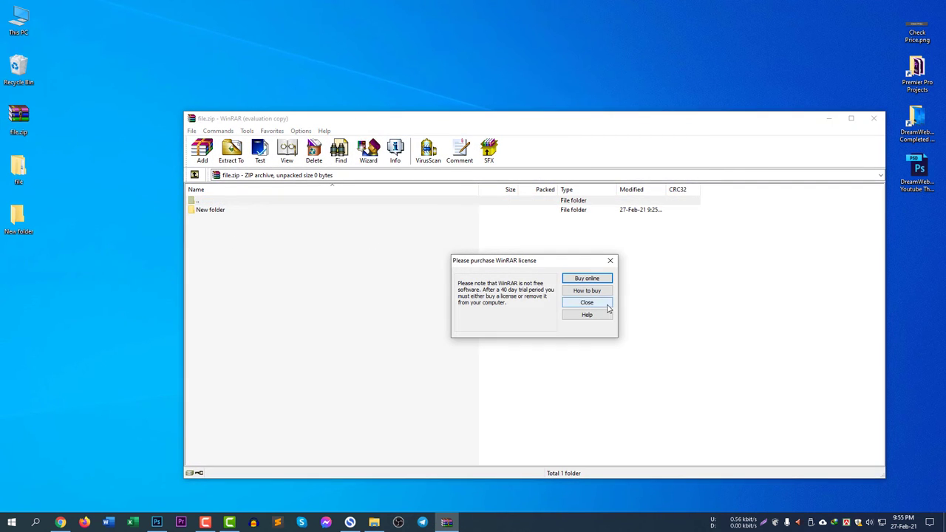
pyautogui.click(600, 303)
pyautogui.click(872, 119)
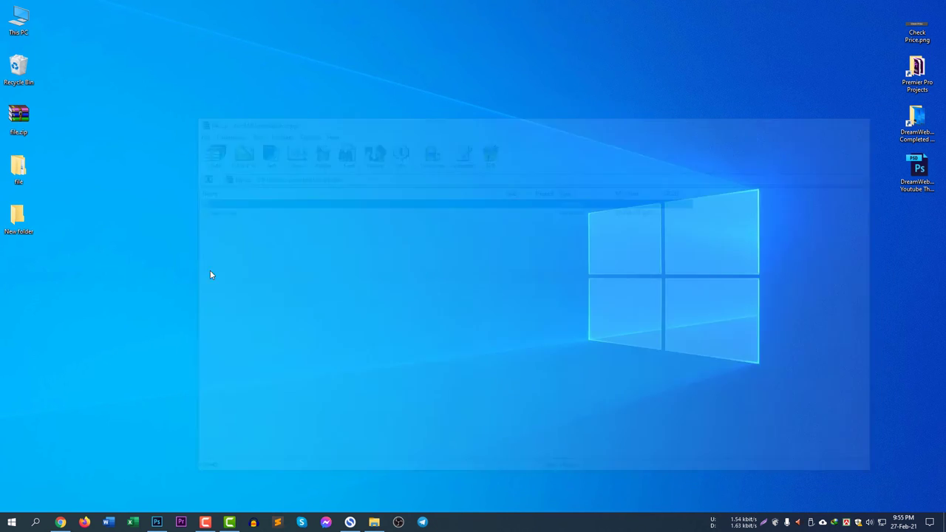
pyautogui.moveTo(93, 255); pyautogui.dragTo(27, 67)
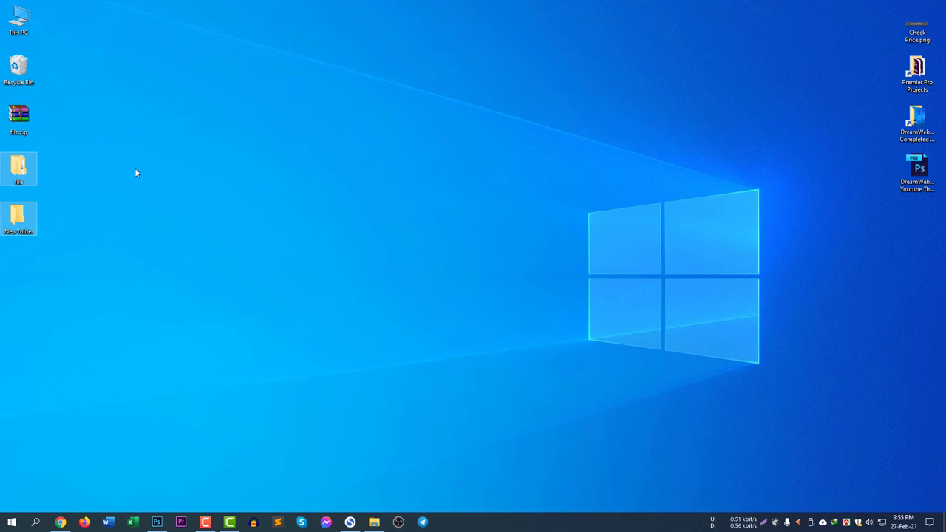
# Extract file.zip onto the desktop with Extract Here and move the empty New folder mid-screen.
pyautogui.rightClick(26, 114)
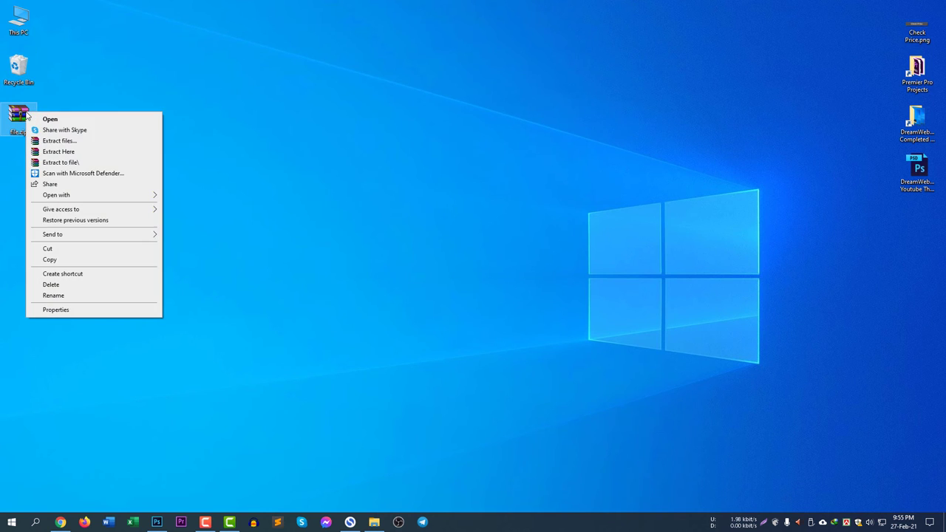
pyautogui.click(93, 155)
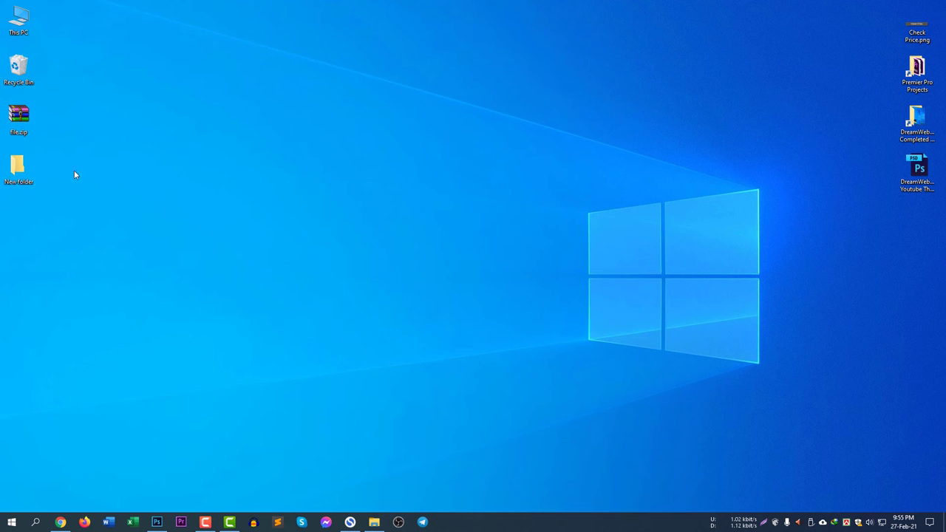
pyautogui.doubleClick(19, 167)
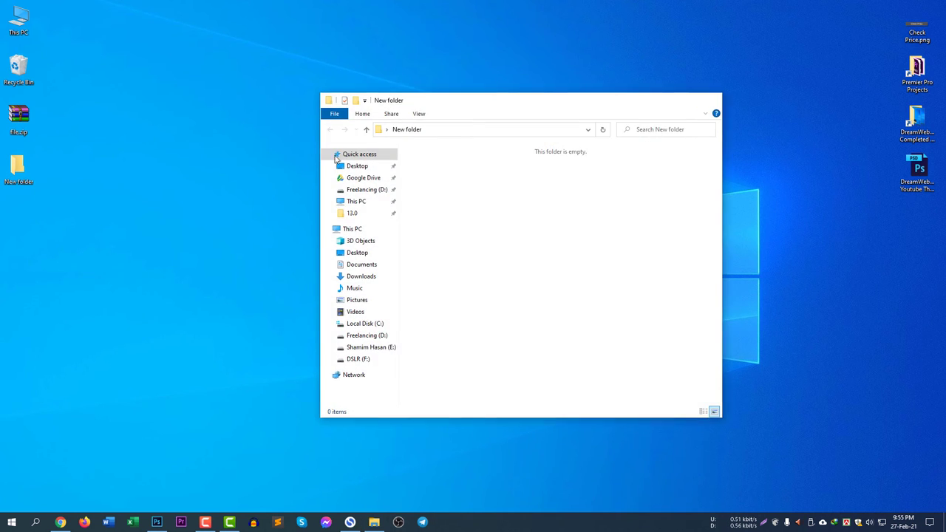
pyautogui.click(711, 99)
pyautogui.moveTo(19, 168); pyautogui.dragTo(324, 192)
pyautogui.click(598, 270)
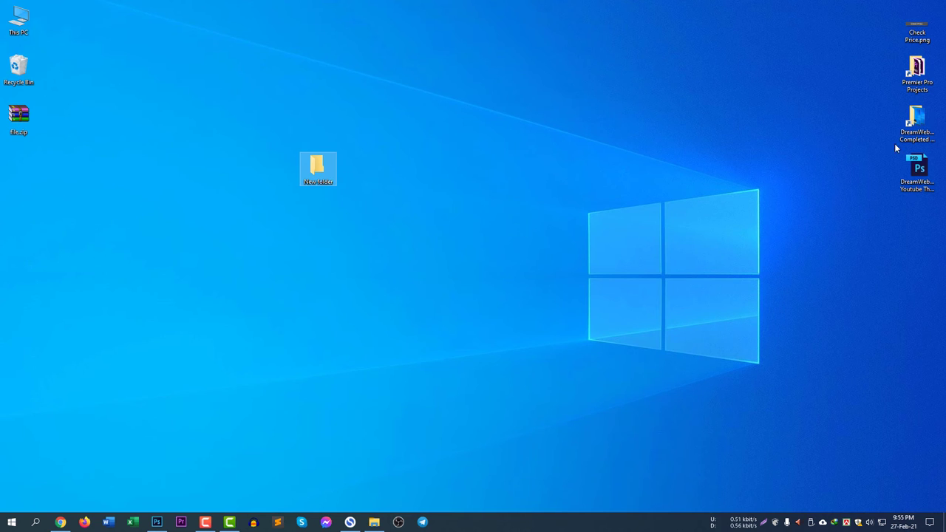
# Paste Check Price.png into New folder and move the folder back below file.zip.
pyautogui.click(915, 26)
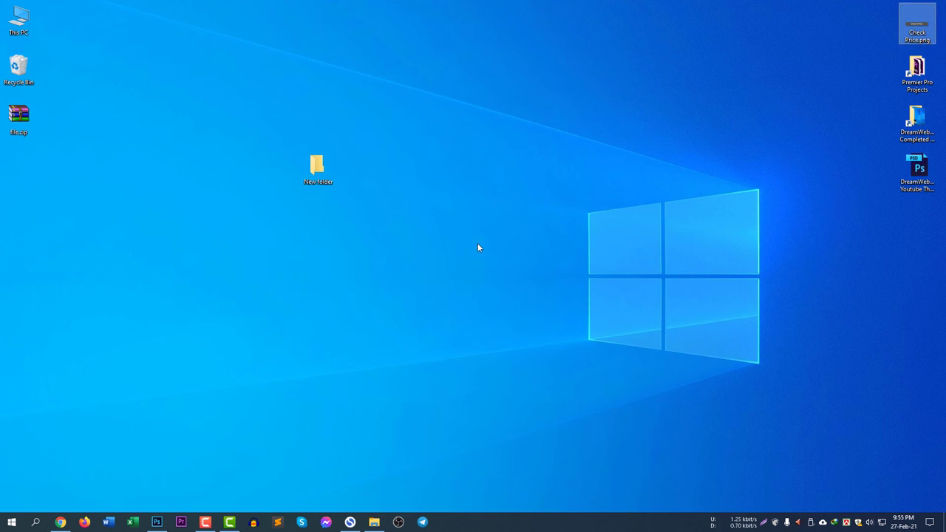
pyautogui.doubleClick(317, 169)
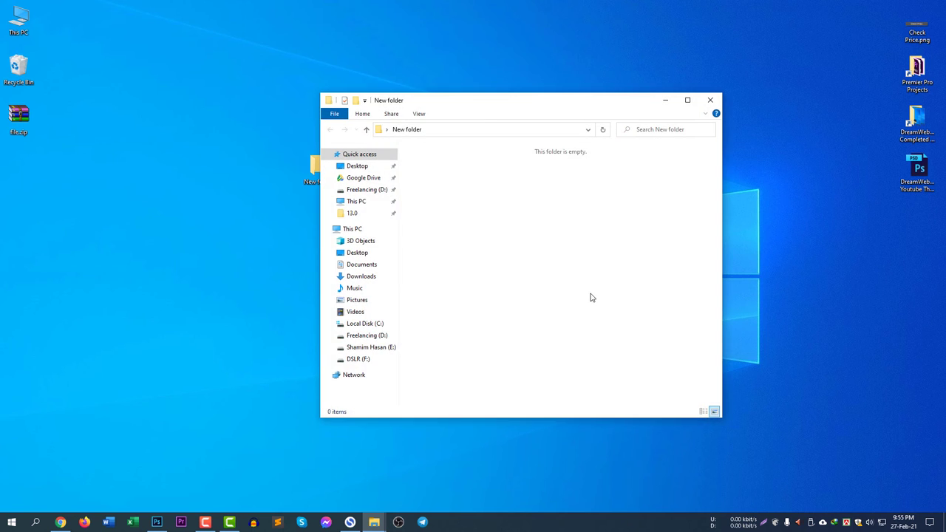
pyautogui.hotkey('ctrl', 'v')
pyautogui.click(710, 99)
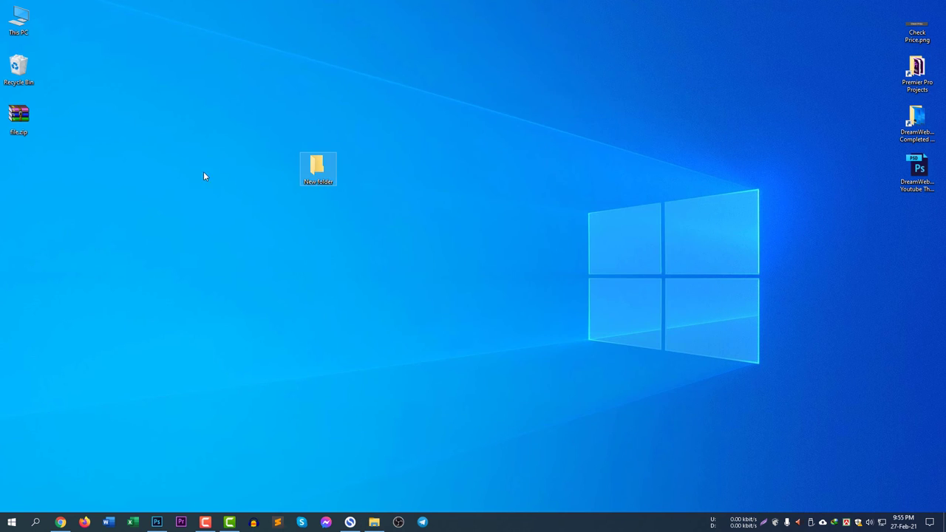
pyautogui.moveTo(318, 168); pyautogui.dragTo(19, 168)
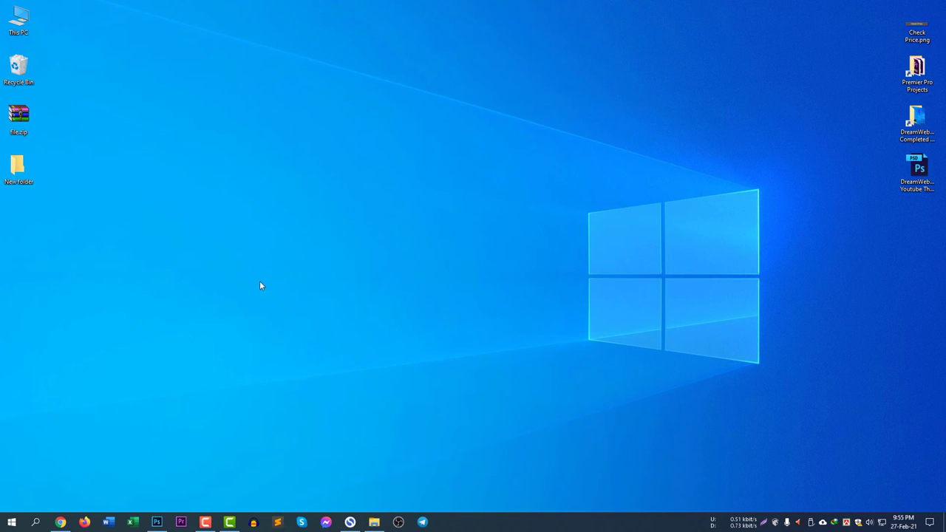
# Add New folder to a ZIP-format archive named New folder.zip.
pyautogui.rightClick(19, 168)
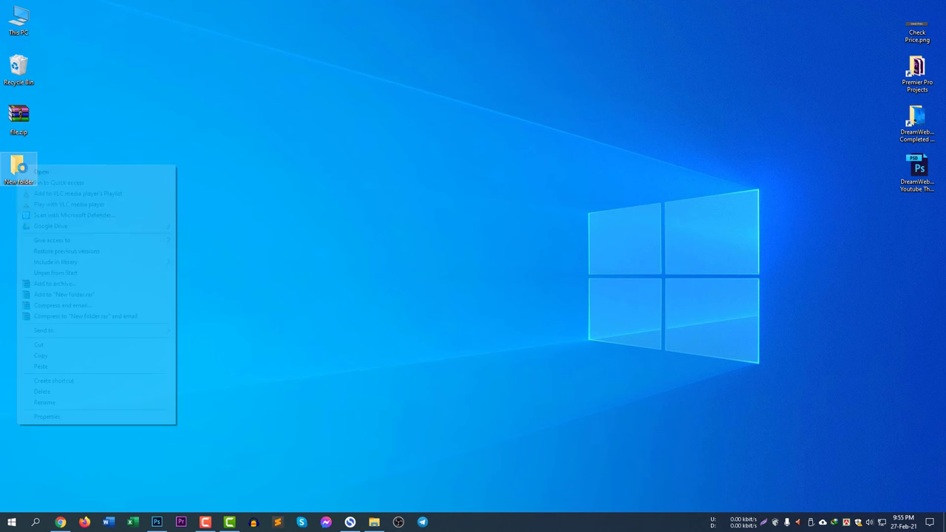
pyautogui.click(101, 285)
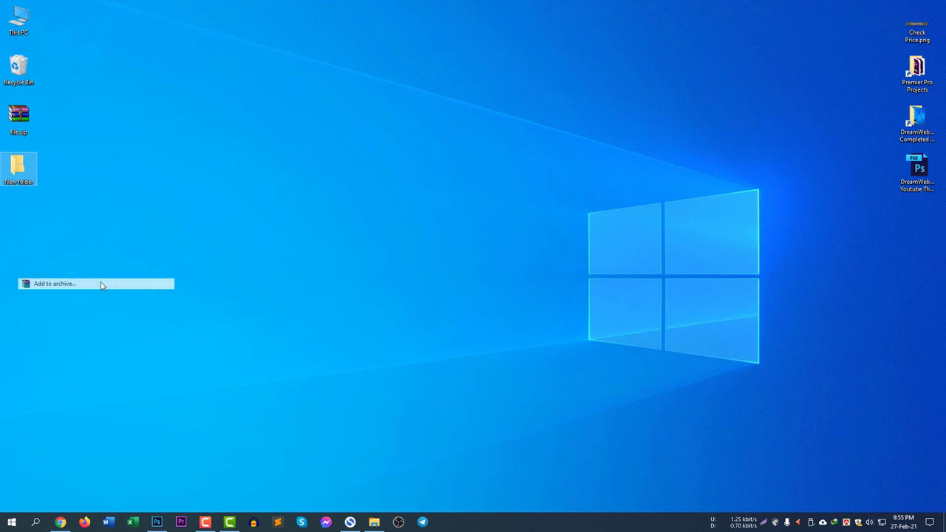
pyautogui.click(436, 249)
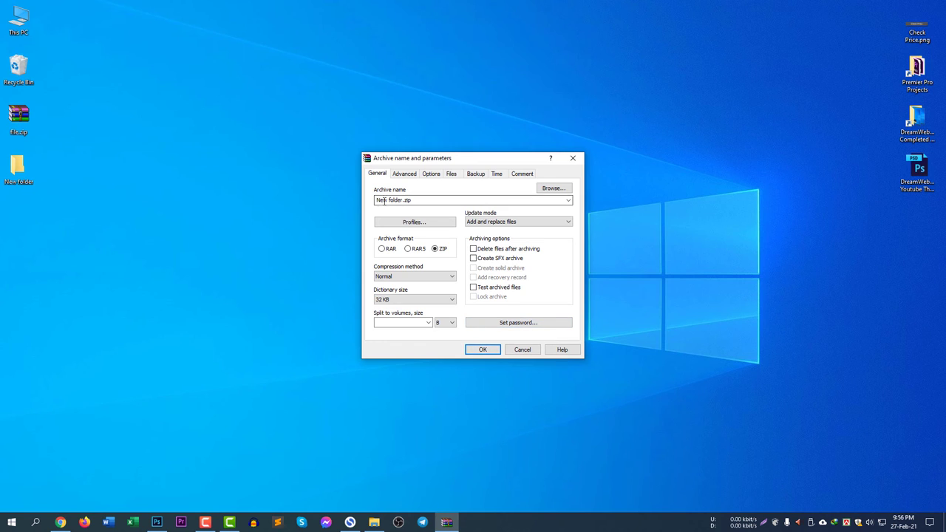
pyautogui.click(482, 349)
pyautogui.click(29, 226)
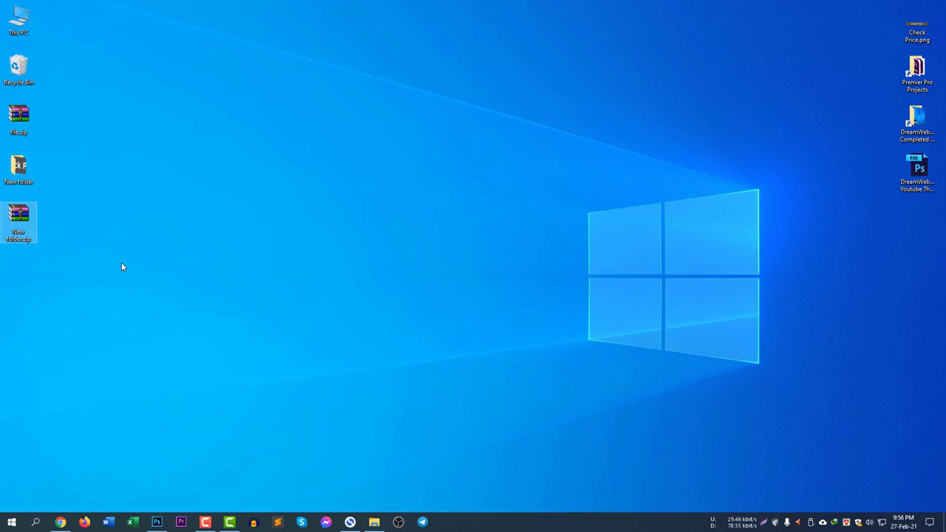
pyautogui.doubleClick(18, 216)
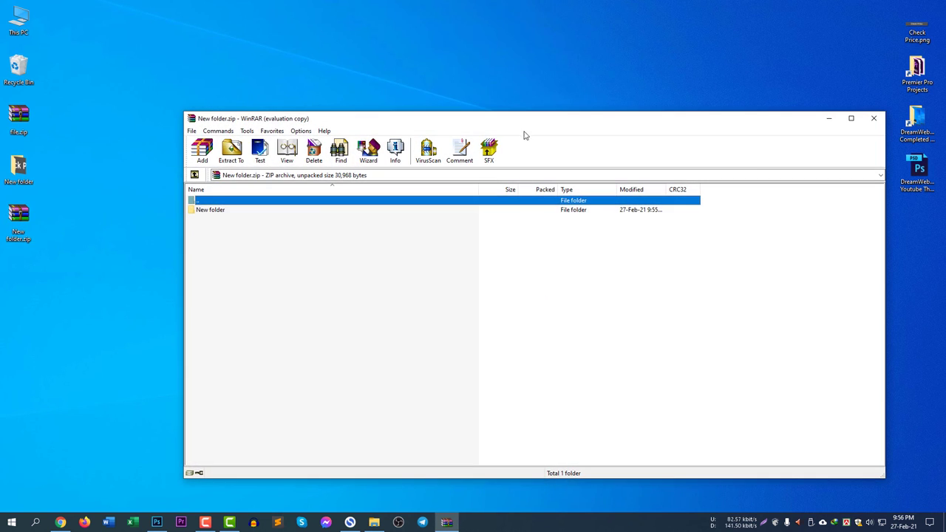
pyautogui.moveTo(529, 123); pyautogui.dragTo(580, 122)
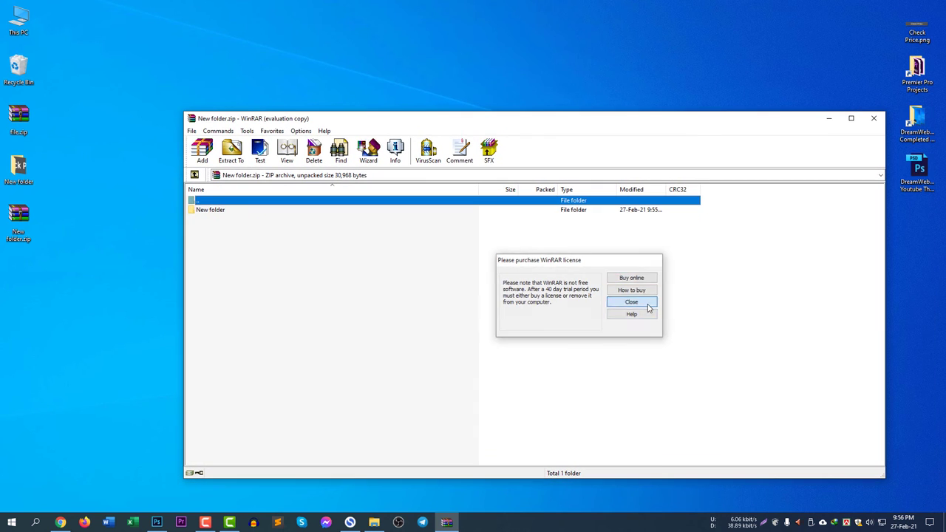
pyautogui.click(641, 303)
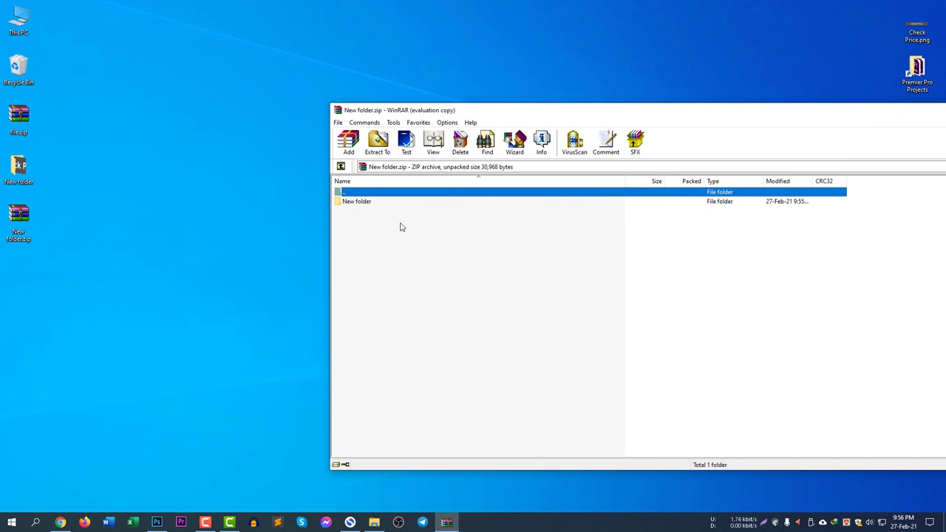
pyautogui.doubleClick(362, 204)
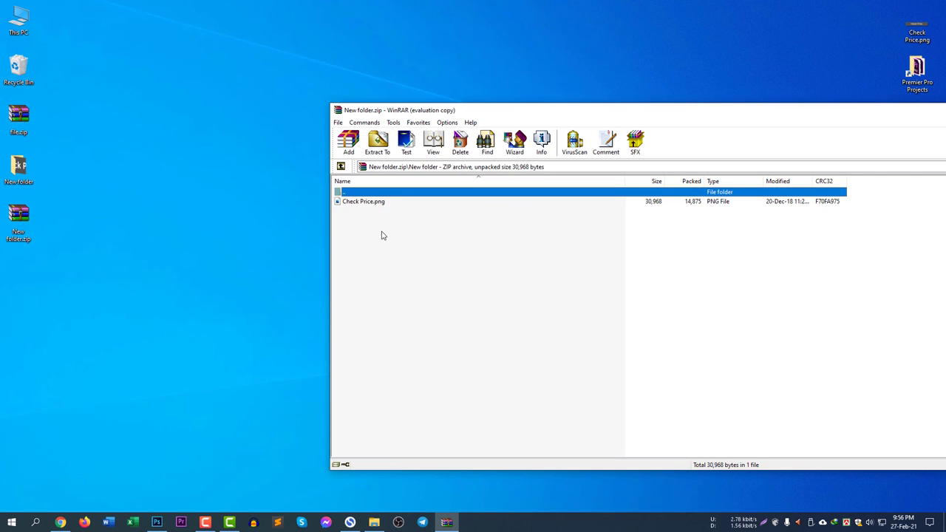
pyautogui.click(361, 204)
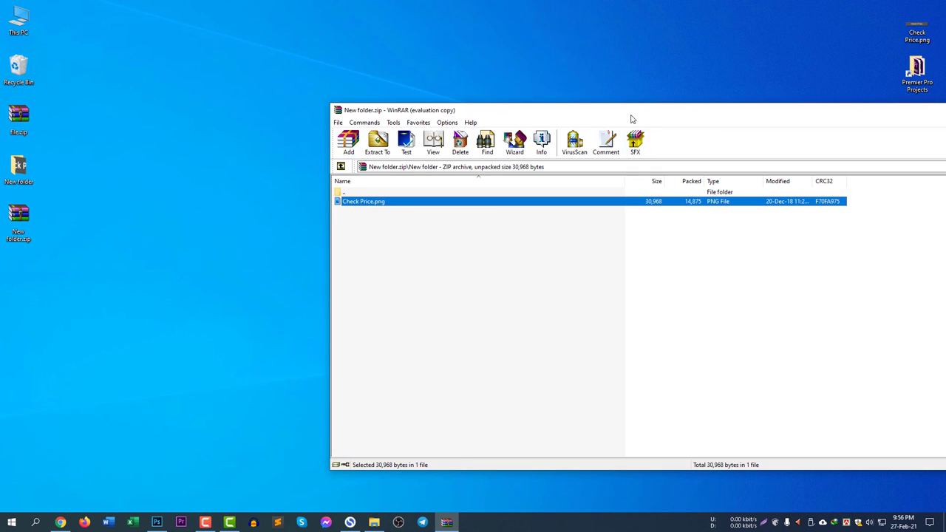
pyautogui.click(920, 112)
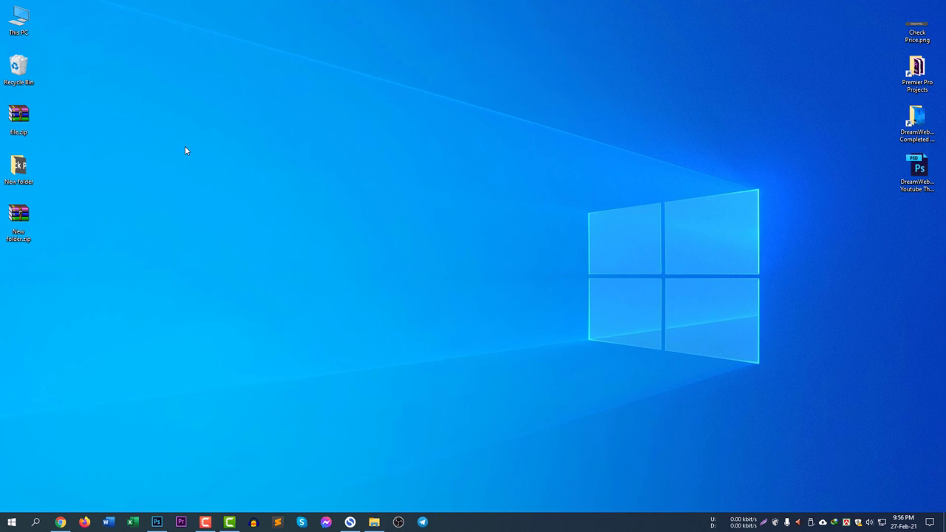
# Open New folder.zip, browse into New folder, then close the archive window.
pyautogui.doubleClick(19, 214)
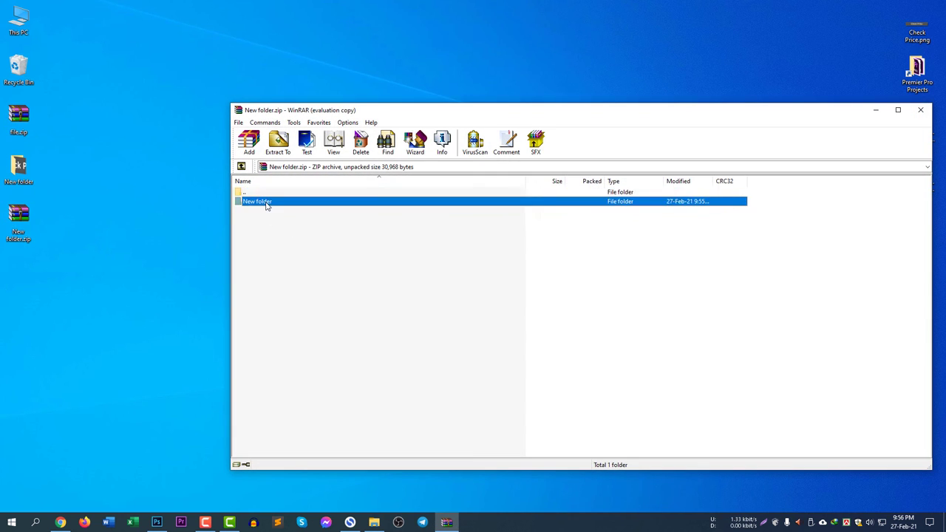
pyautogui.doubleClick(267, 204)
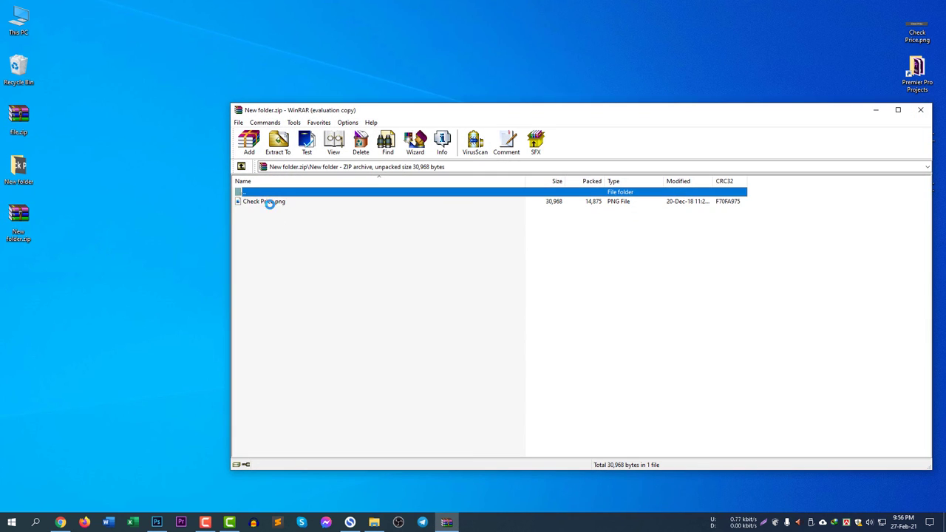
pyautogui.click(634, 294)
pyautogui.rightClick(271, 204)
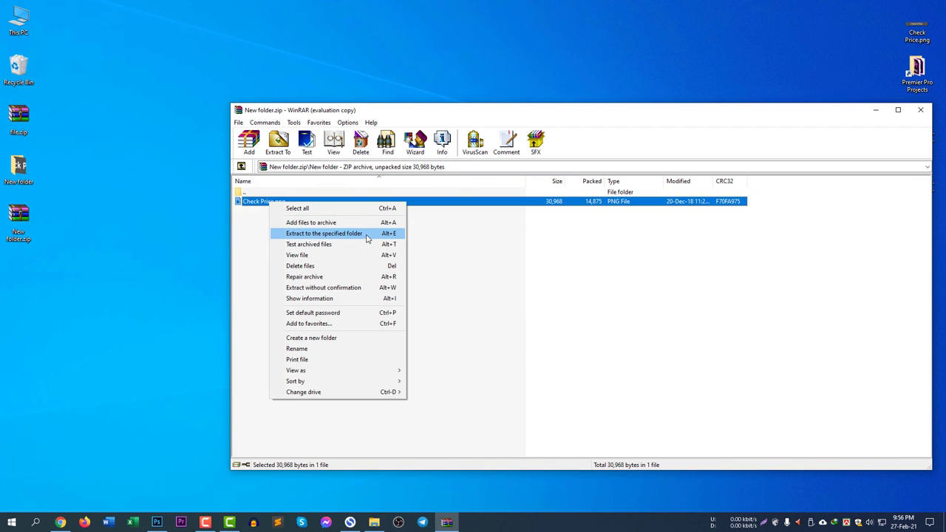
pyautogui.press('Escape')
pyautogui.click(920, 110)
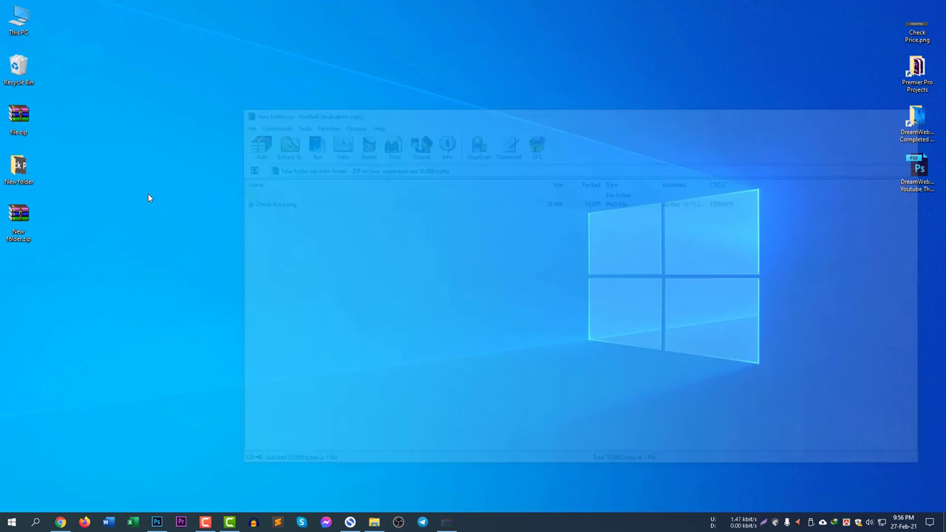
# Reopen New folder.zip and drag Check Price.png from New folder onto the desktop.
pyautogui.doubleClick(14, 214)
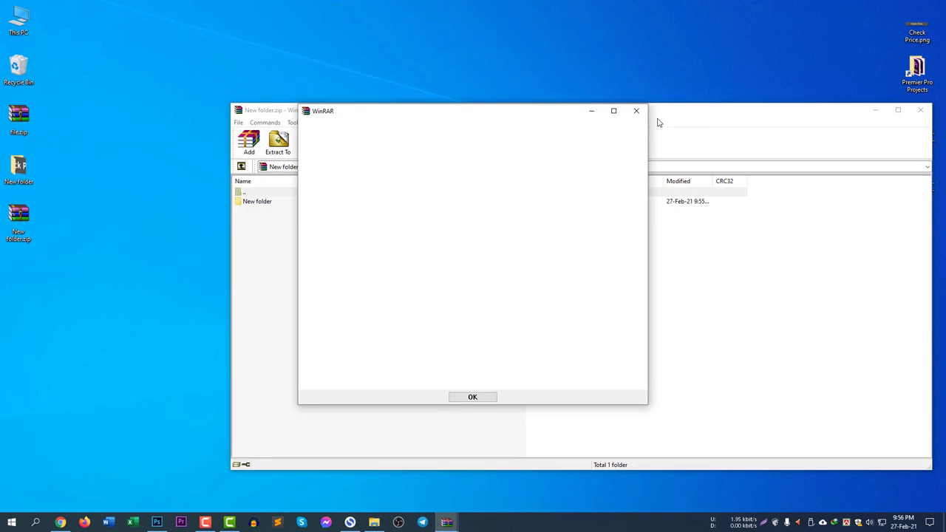
pyautogui.doubleClick(258, 201)
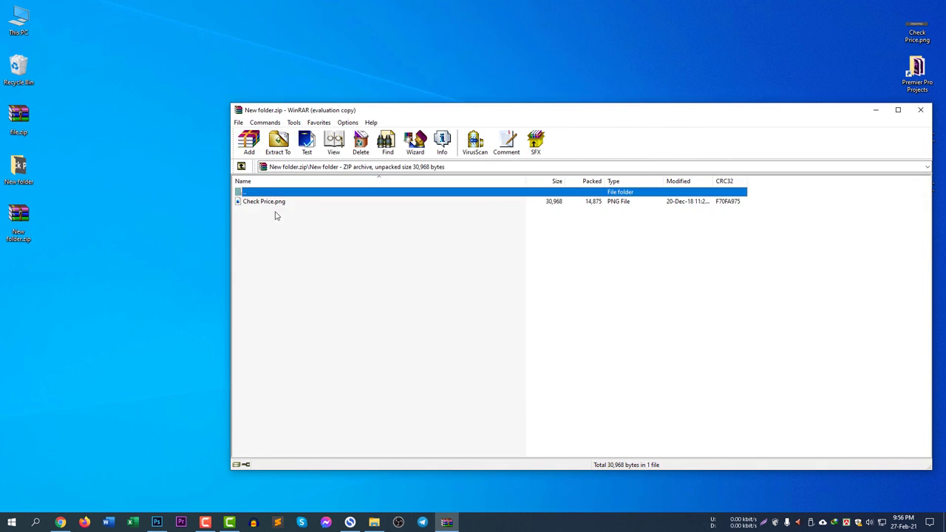
pyautogui.moveTo(259, 202); pyautogui.dragTo(41, 343)
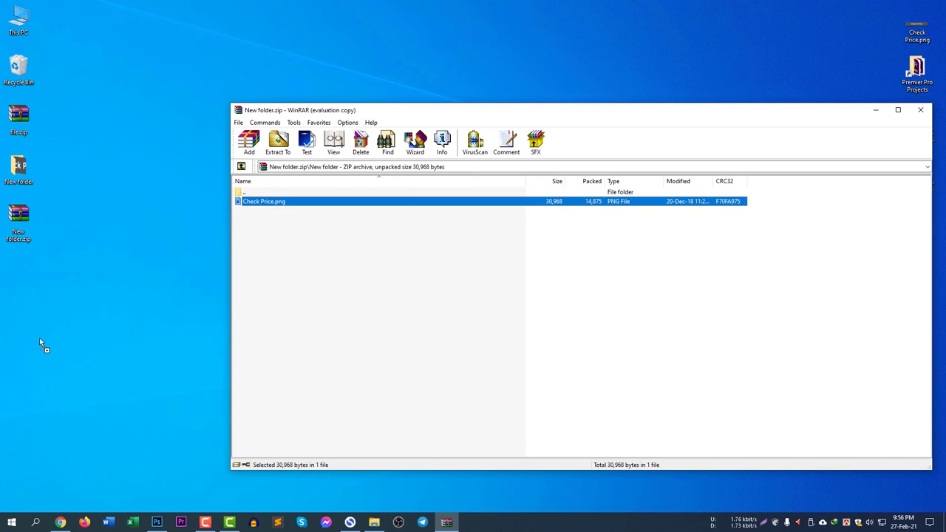
pyautogui.moveTo(105, 248); pyautogui.dragTo(87, 323)
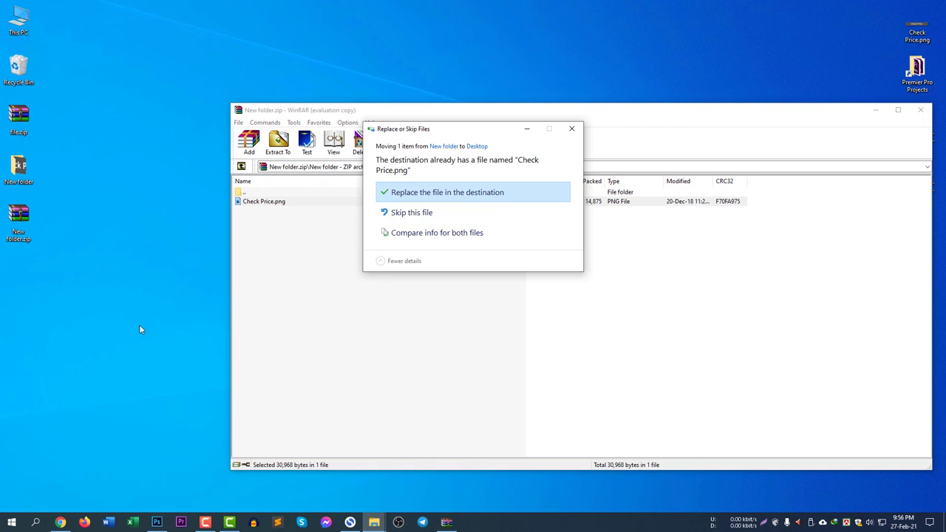